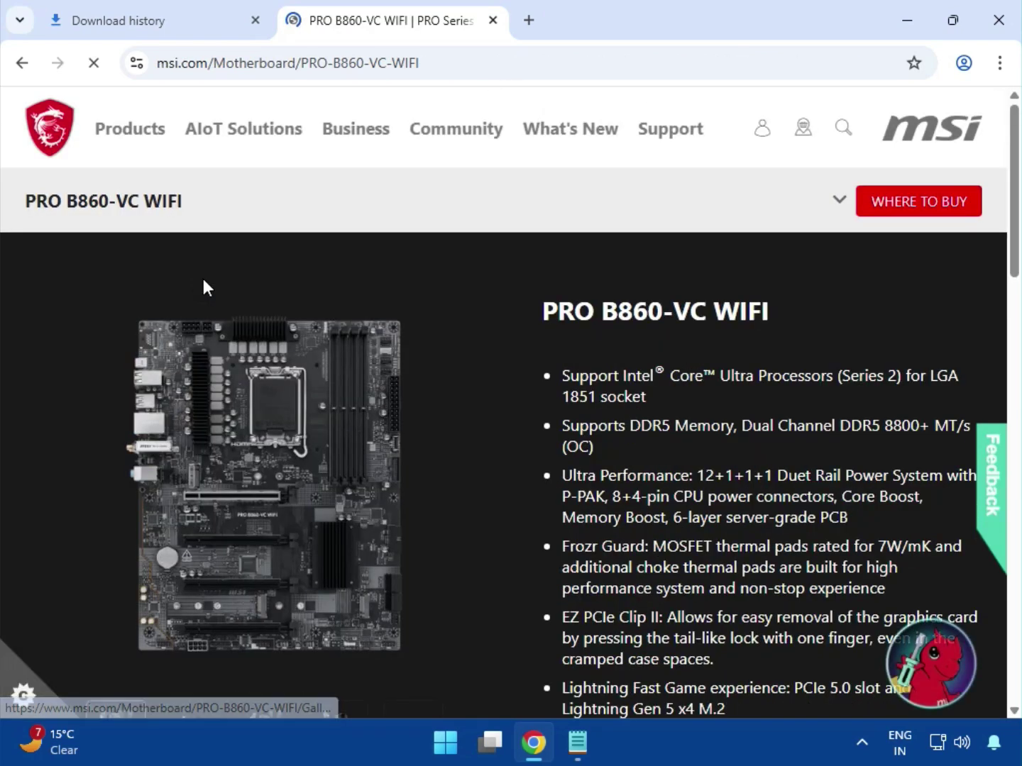
Open the support page for the PRO B860-VC WIFI motherboard and go to its downloads section.
click(839, 204)
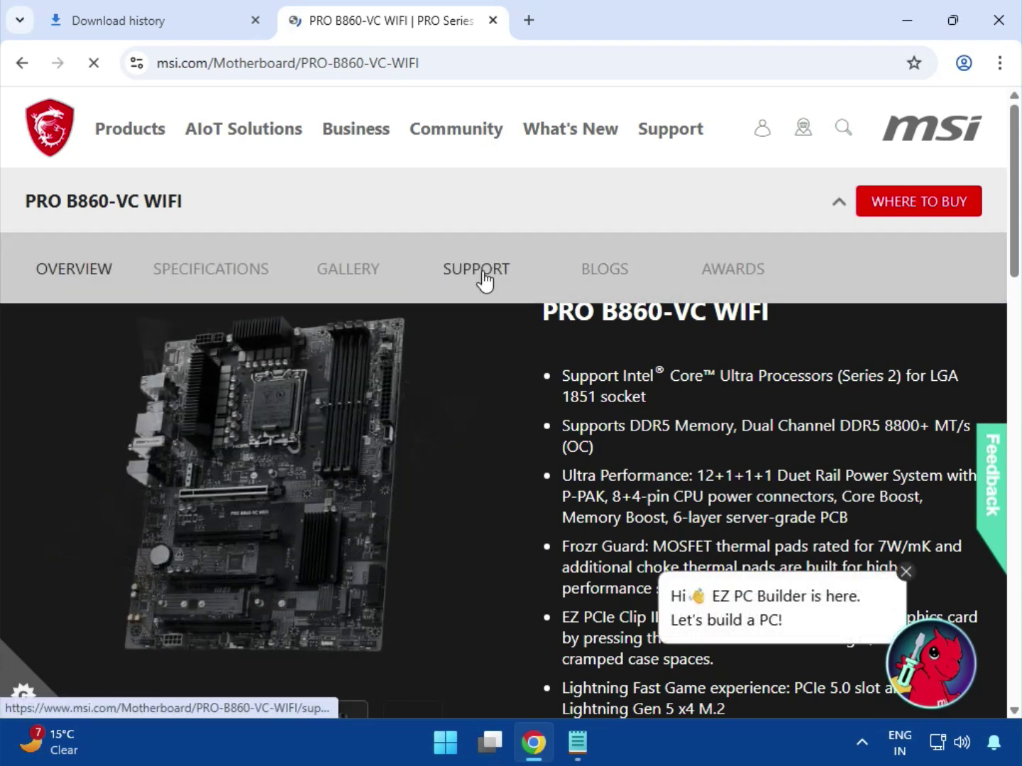
click(483, 276)
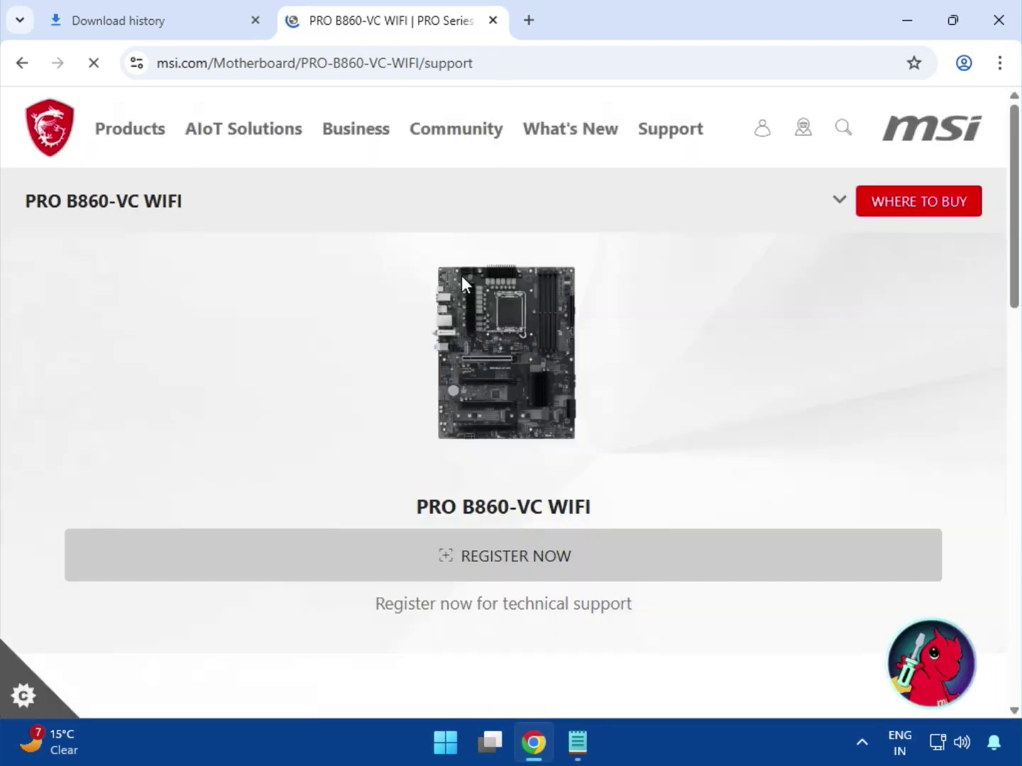
scroll(521, 445, down, 1)
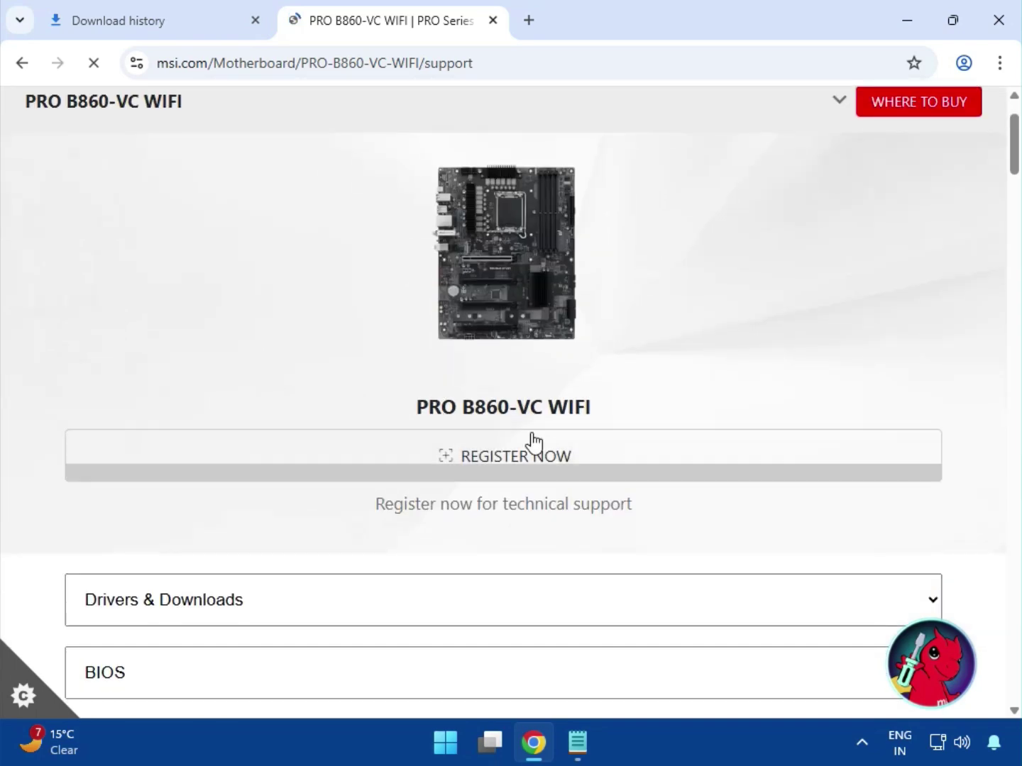
scroll(532, 445, down, 4)
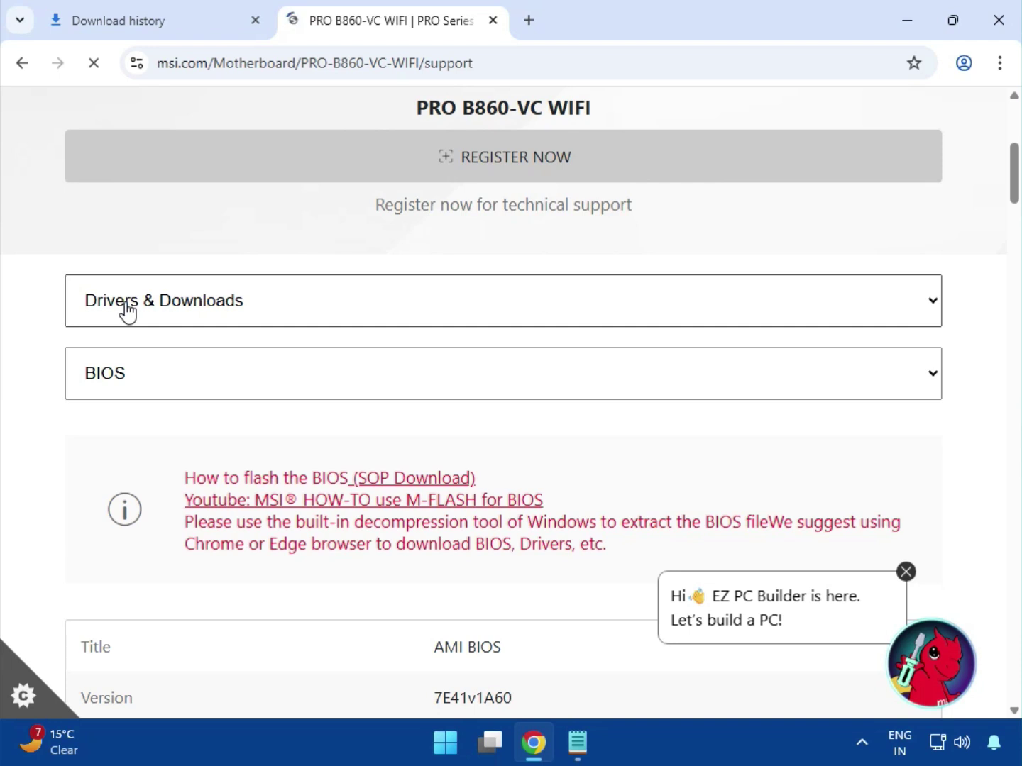
Keep Drivers & Downloads as the support section and set the download category to Driver.
click(200, 312)
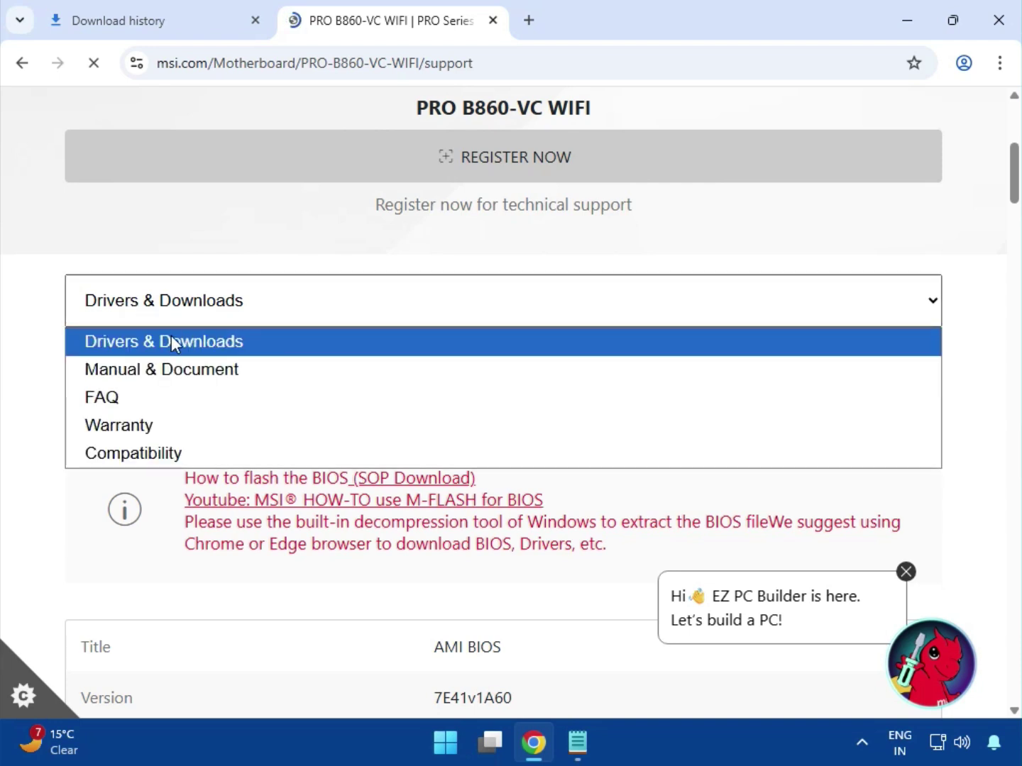
click(171, 339)
click(227, 312)
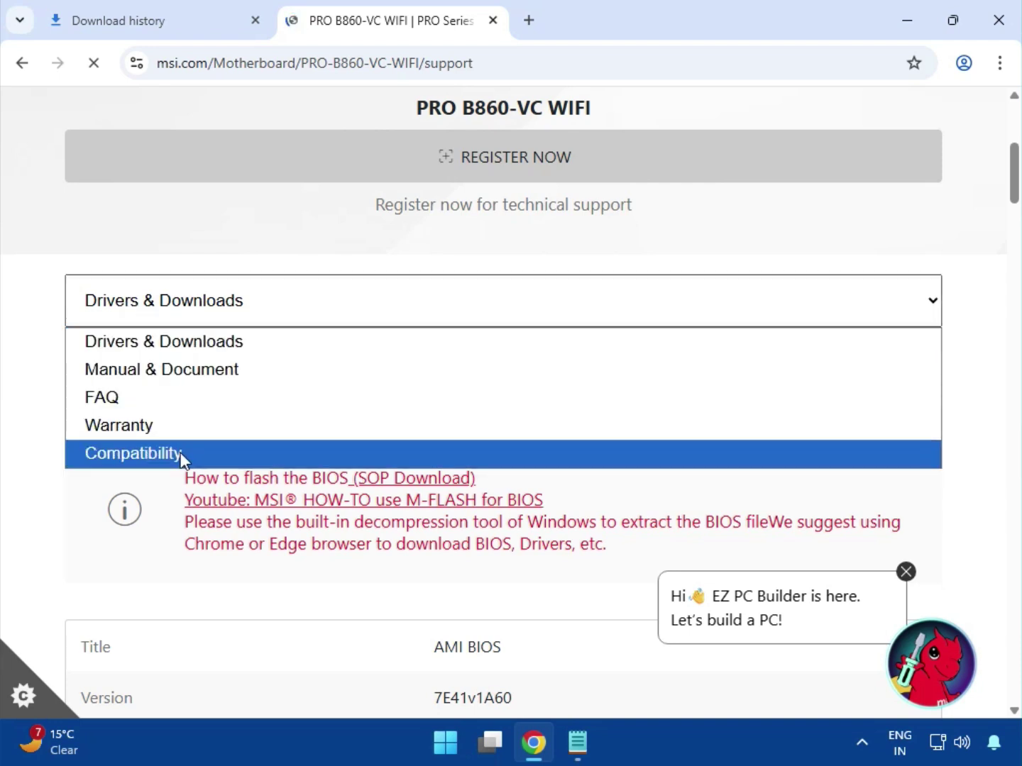
click(206, 317)
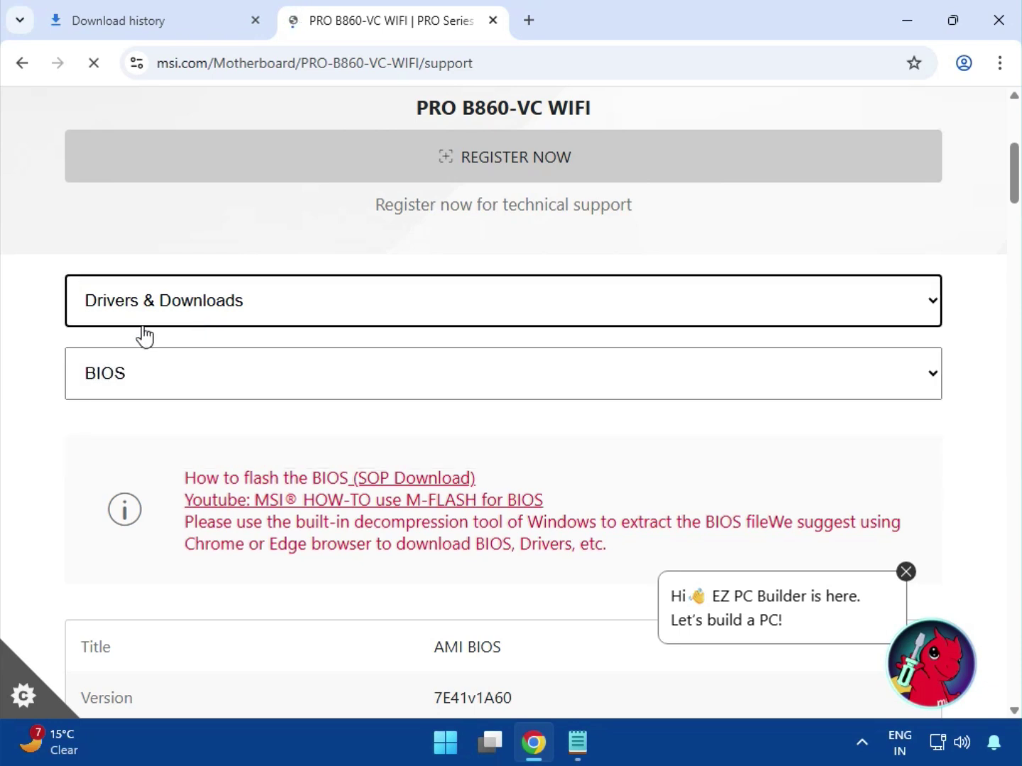
click(127, 381)
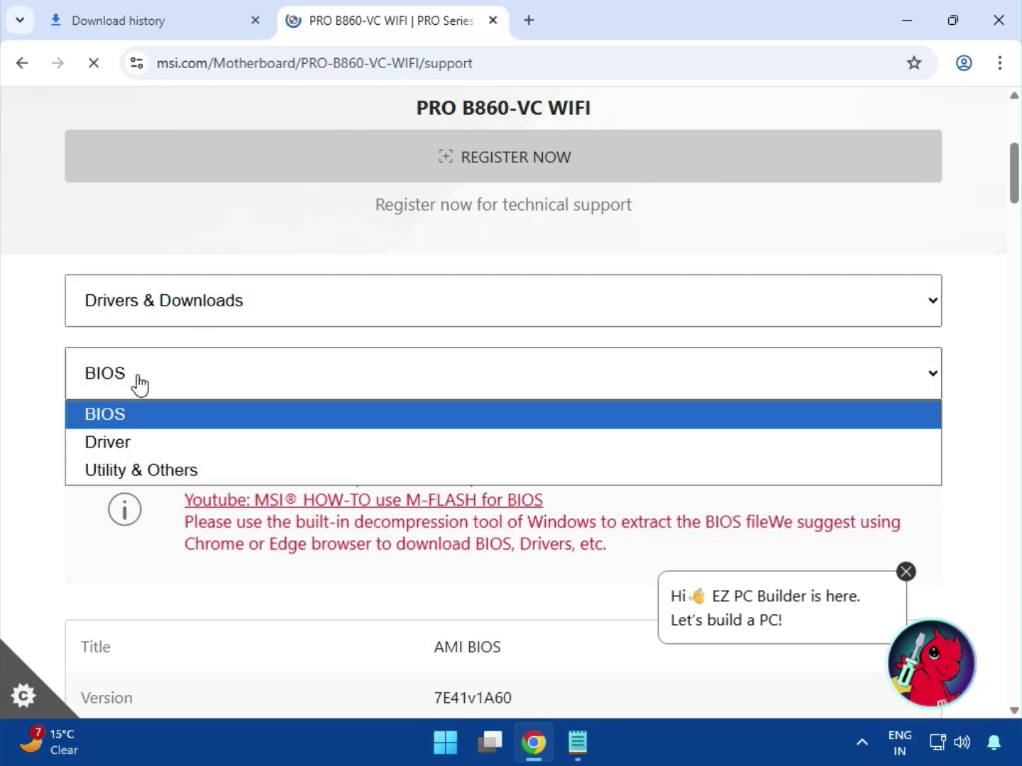
click(139, 437)
Choose Win11 64 as the operating system and dismiss the EZ PC Builder chat greeting.
scroll(381, 438, down, 3)
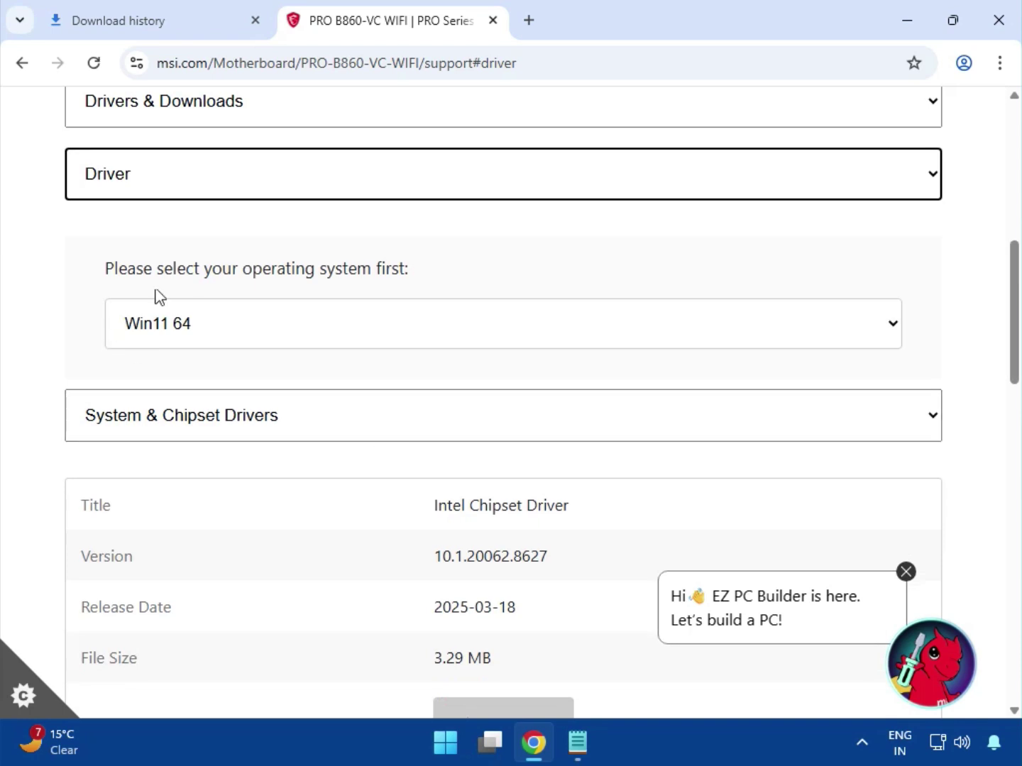
click(187, 331)
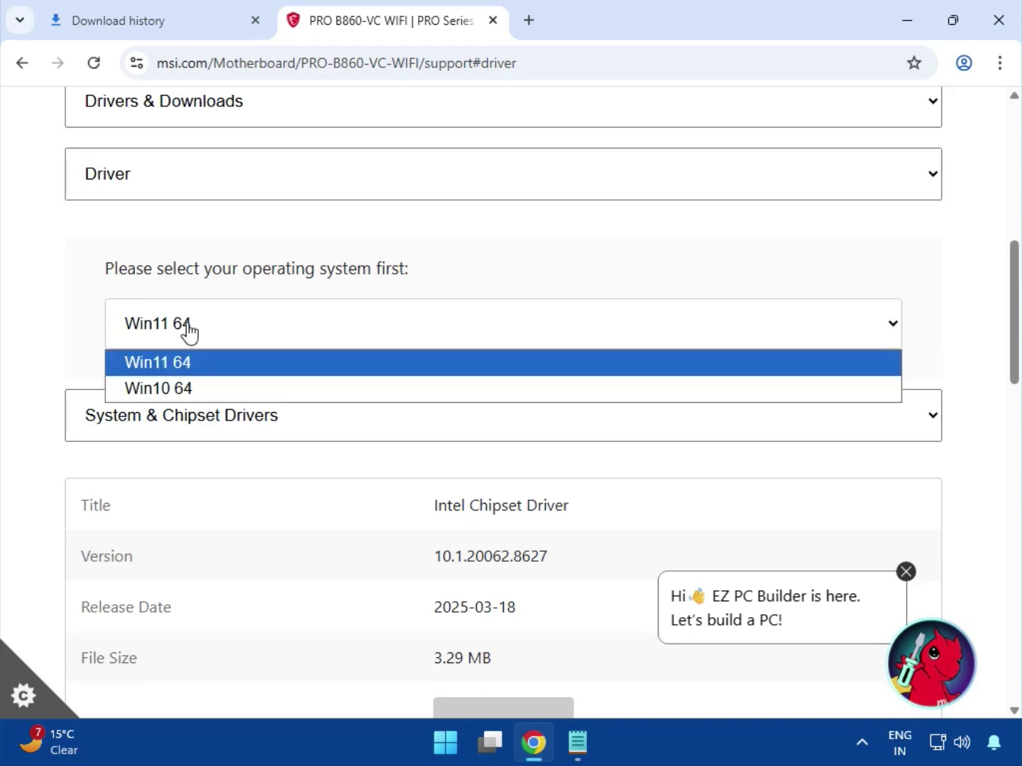
click(905, 576)
click(905, 577)
click(213, 333)
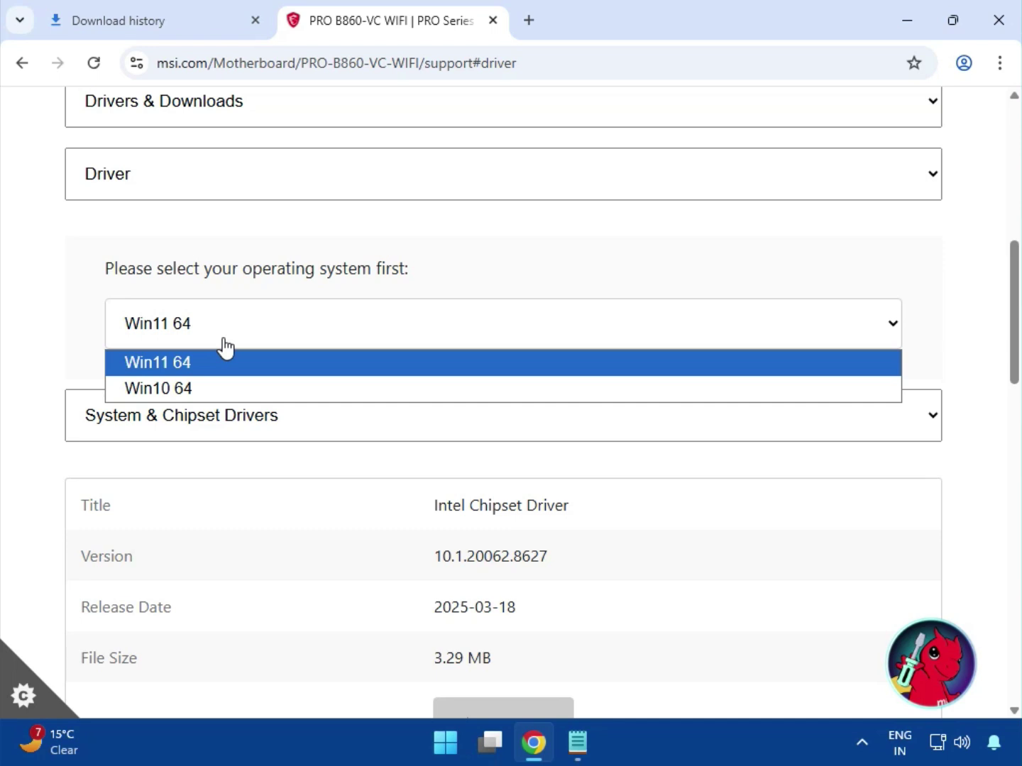
click(229, 366)
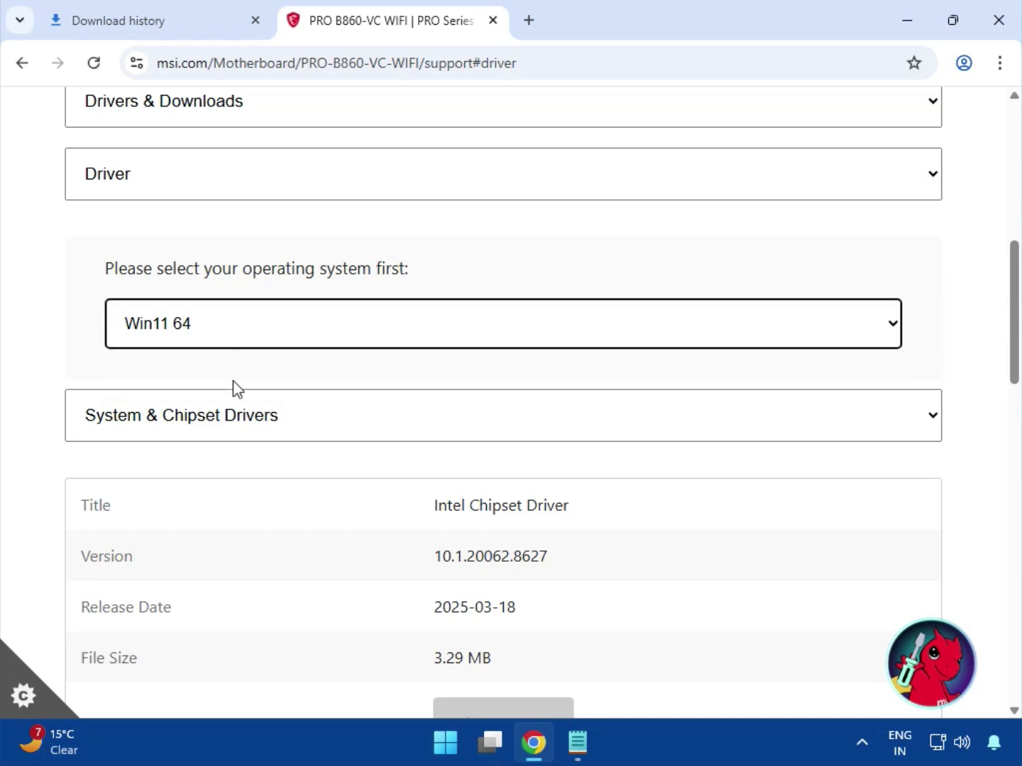
Download the Intel Chipset Driver from the System & Chipset Drivers category.
click(431, 437)
click(215, 462)
scroll(502, 481, down, 1)
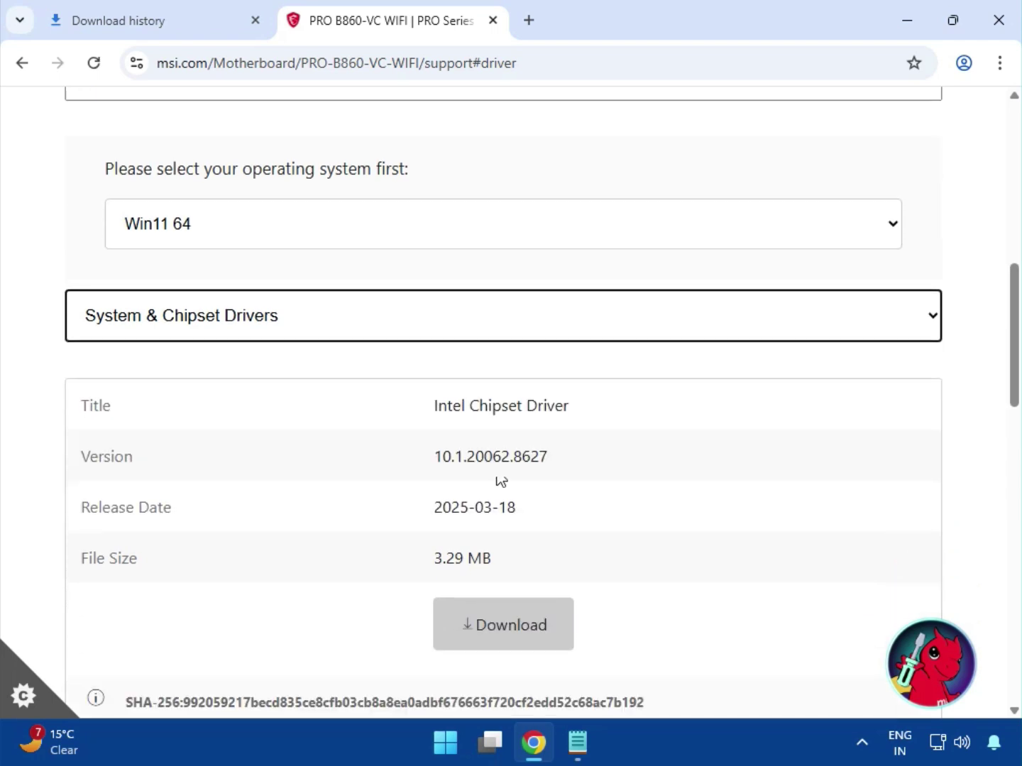
drag(445, 405, 573, 531)
click(503, 625)
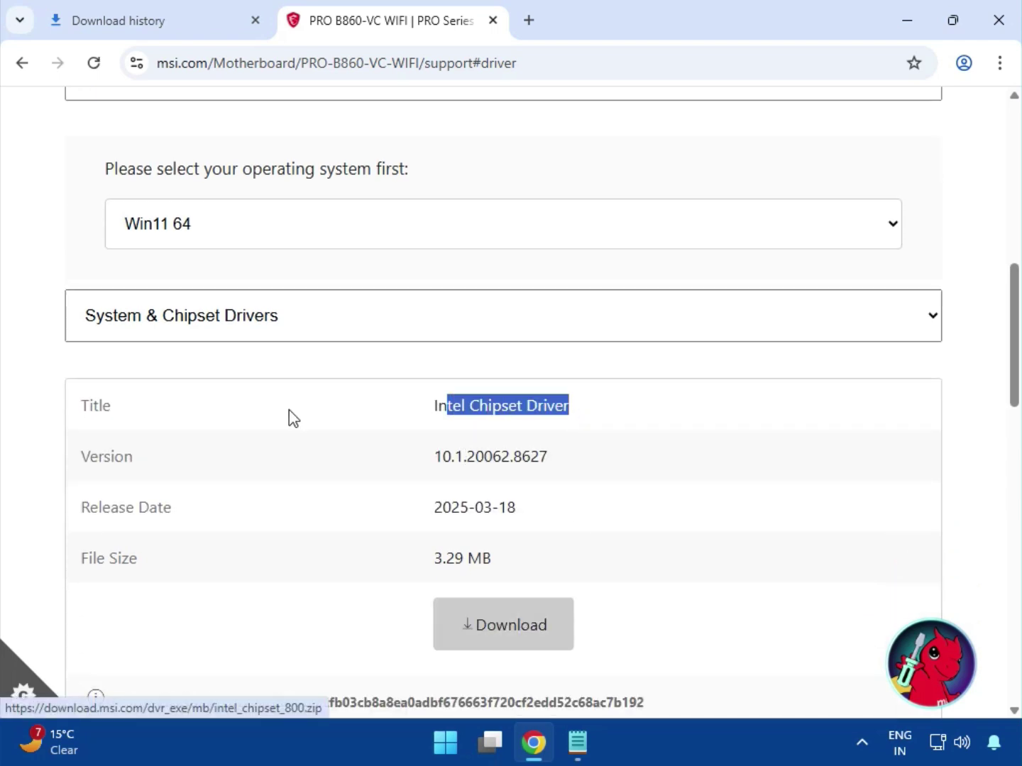
Switch to the On-Board VGA Drivers category and download the Intel VGA Driver.
click(234, 319)
click(220, 386)
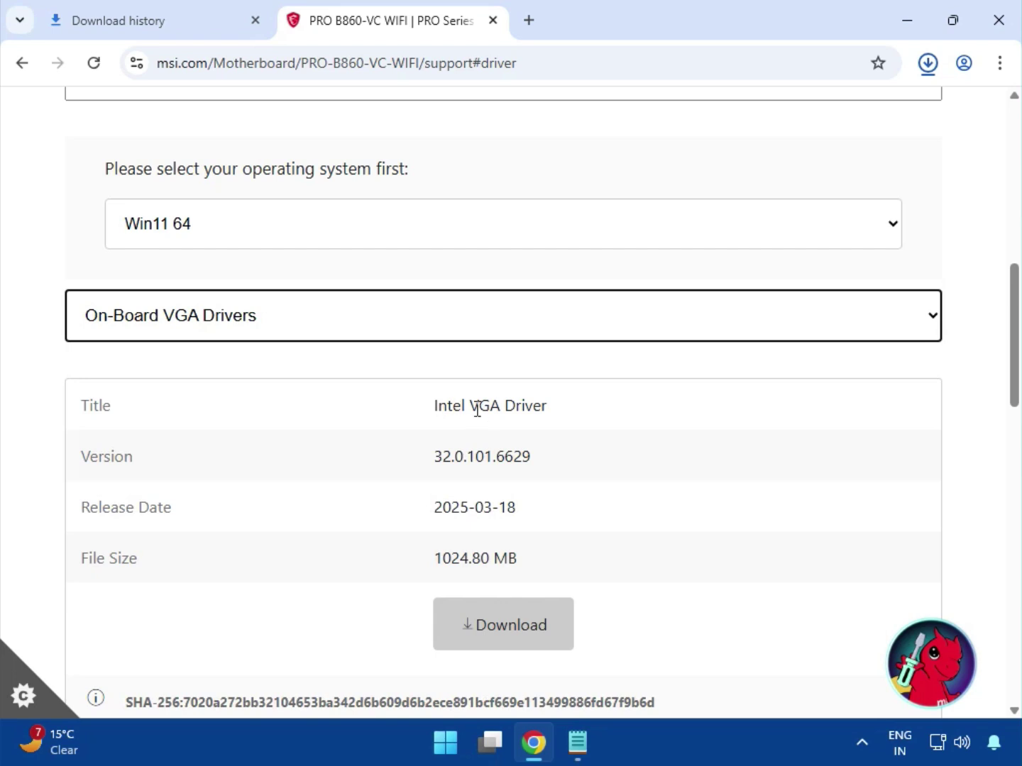
drag(476, 409, 583, 418)
scroll(566, 422, down, 1)
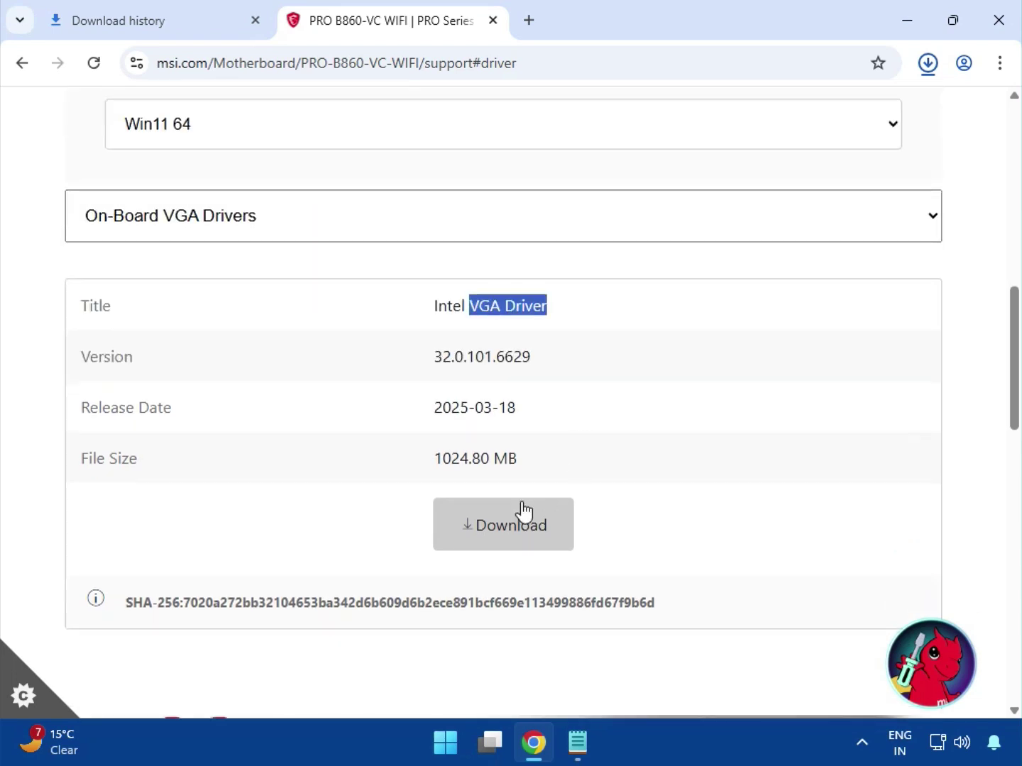
click(523, 506)
Switch to the On-Board Audio Drivers category and download the Realtek HD Universal Driver.
click(210, 235)
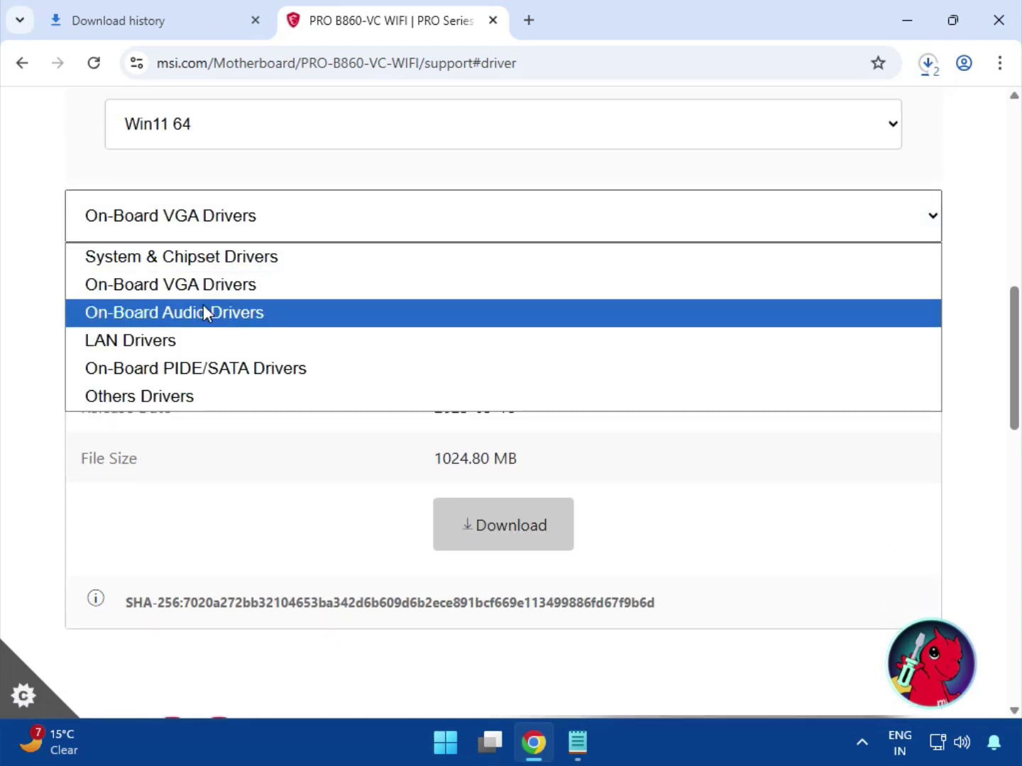
click(203, 312)
drag(502, 305, 654, 333)
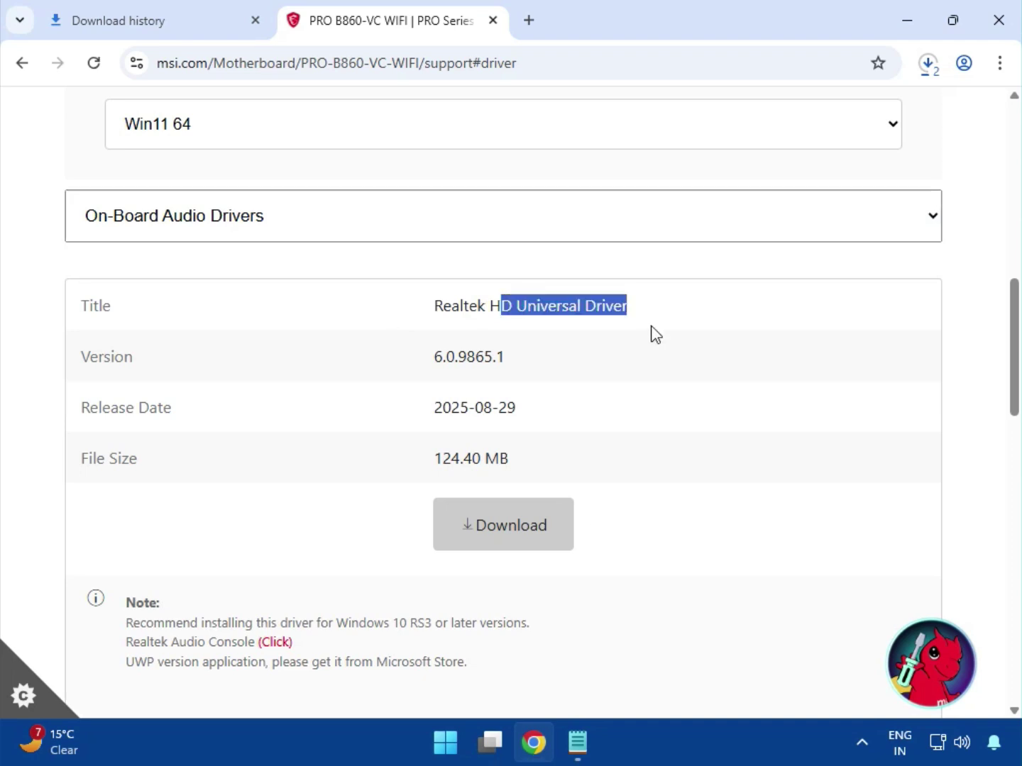
click(504, 532)
Switch to the LAN Drivers category and download the Realtek PCI-E Ethernet Drivers.
click(249, 230)
click(244, 339)
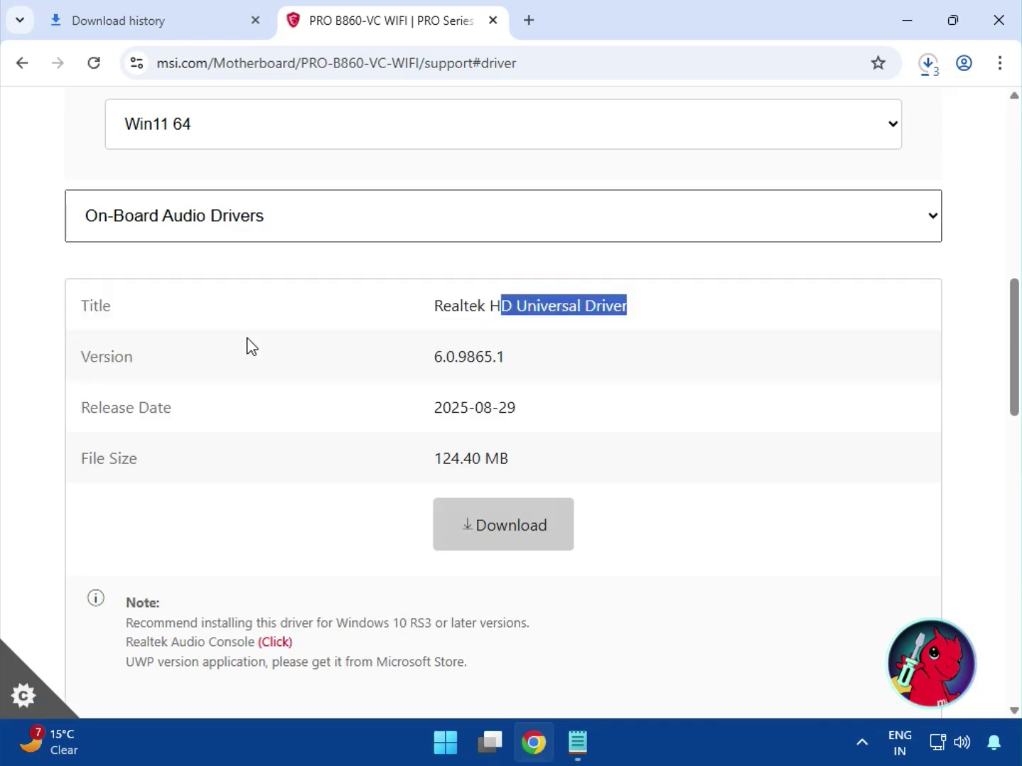
drag(489, 310, 662, 320)
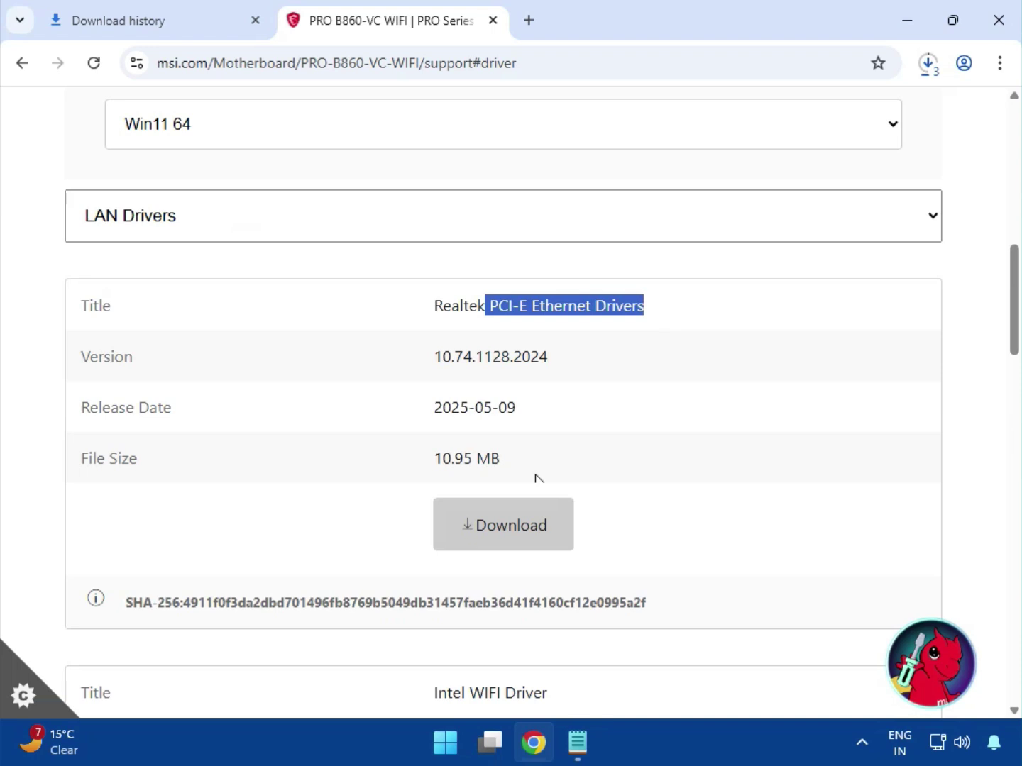
click(492, 526)
Download the Intel WIFI Driver and the BlueTooth Driver from the LAN Drivers category.
scroll(476, 454, down, 4)
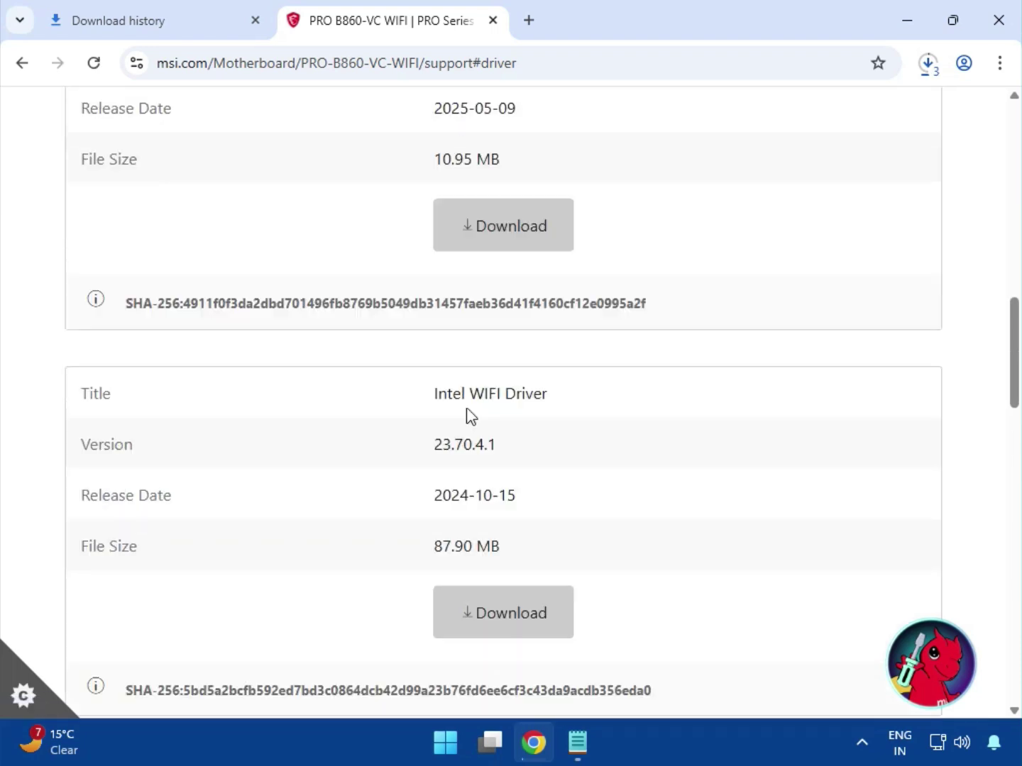
drag(471, 399, 575, 413)
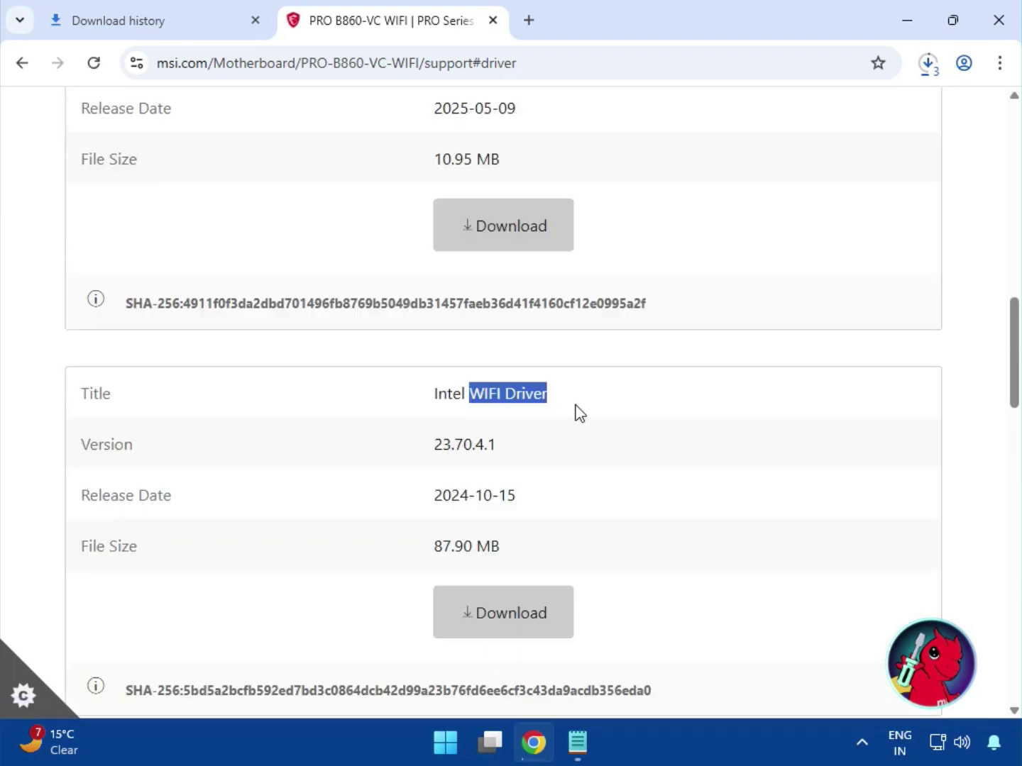
click(515, 596)
scroll(481, 483, down, 4)
drag(437, 481, 552, 482)
click(500, 692)
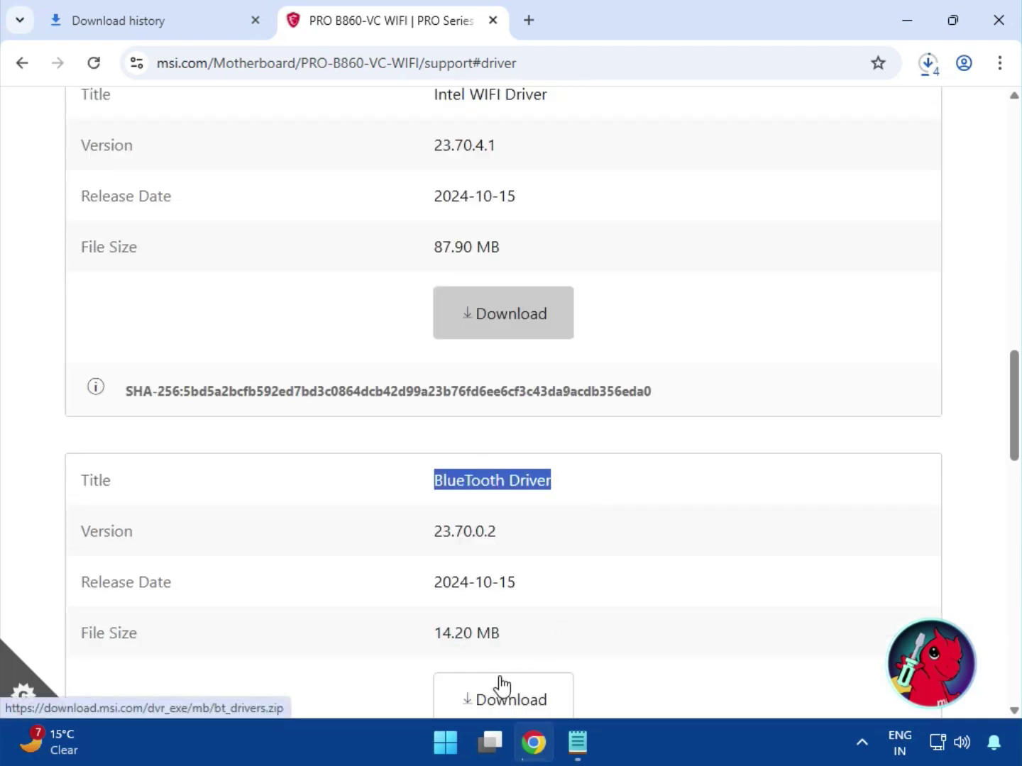
Open the browser's full download history and show bt_drivers (3).zip in its folder.
click(929, 63)
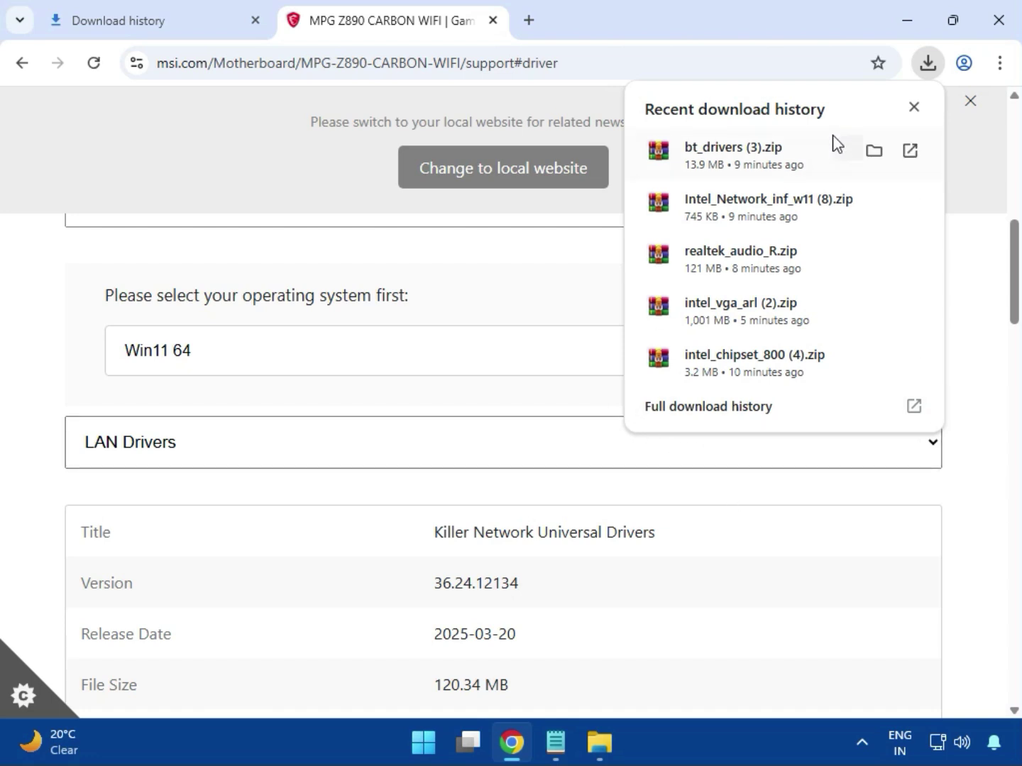
click(681, 413)
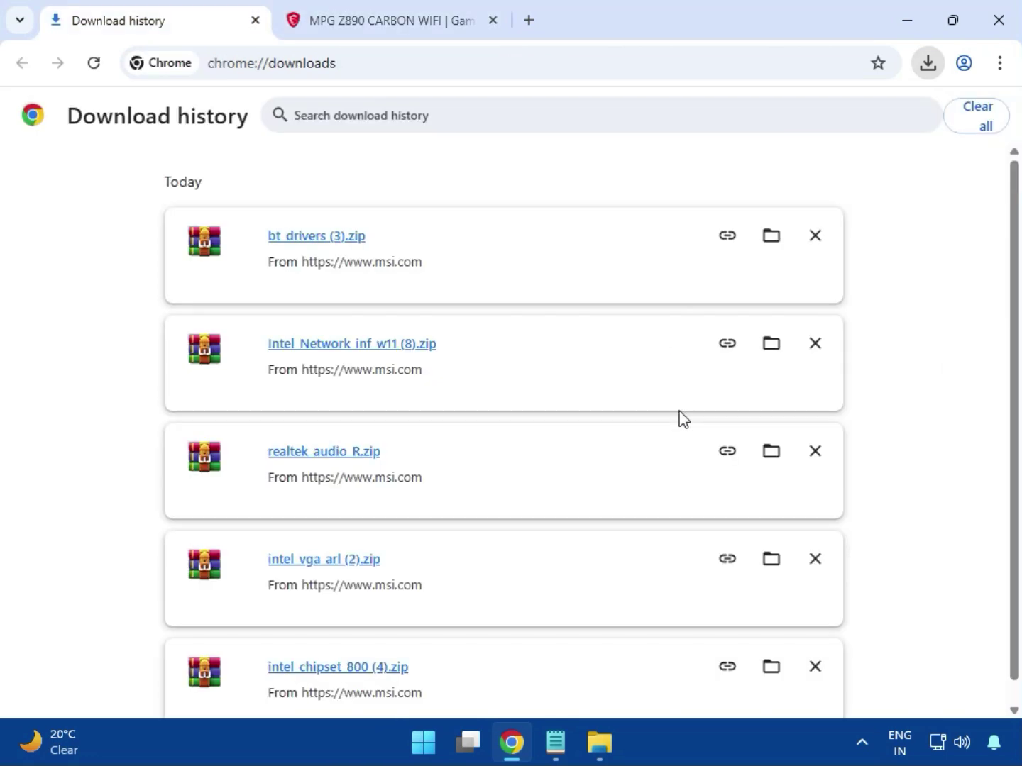
click(768, 236)
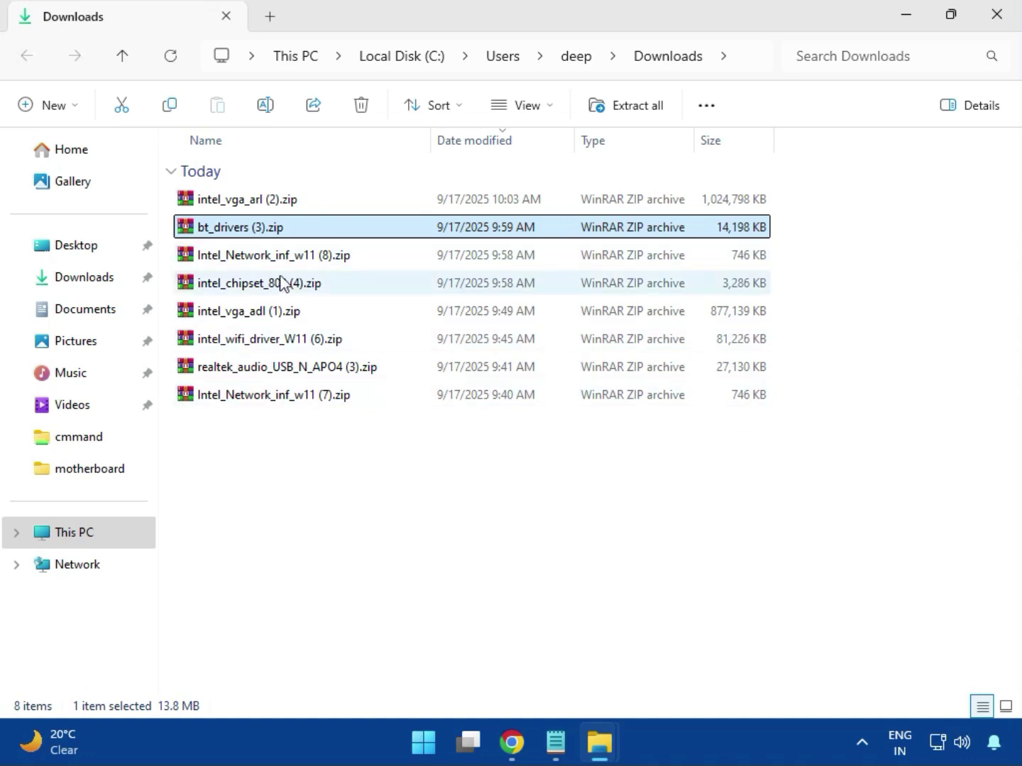
Open intel_vga_arl (2).zip in WinRAR, dismiss the licence reminder, and open the Intel VGA Driver_32.0.101.6629 folder.
click(285, 209)
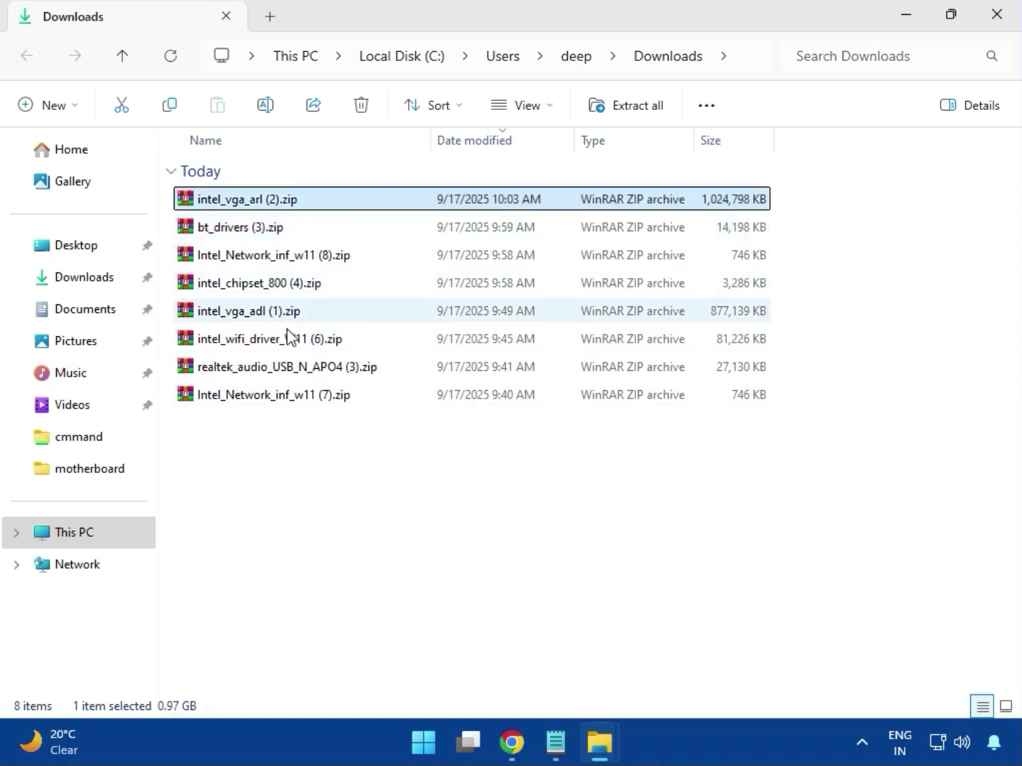
double_click(279, 204)
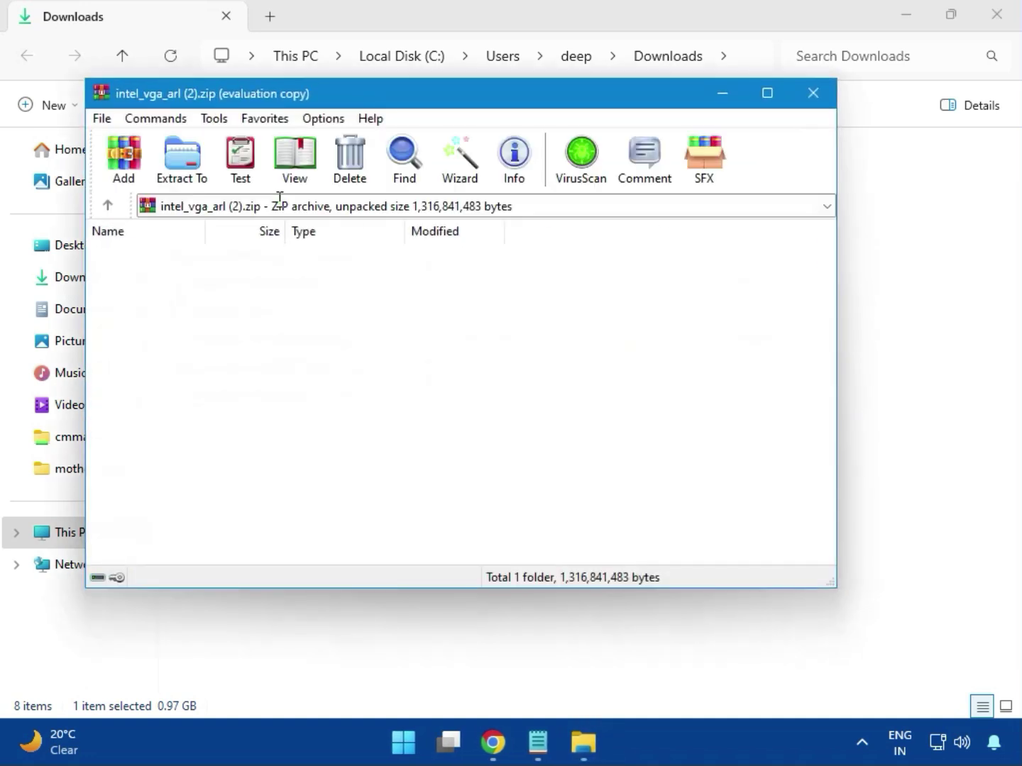
click(182, 279)
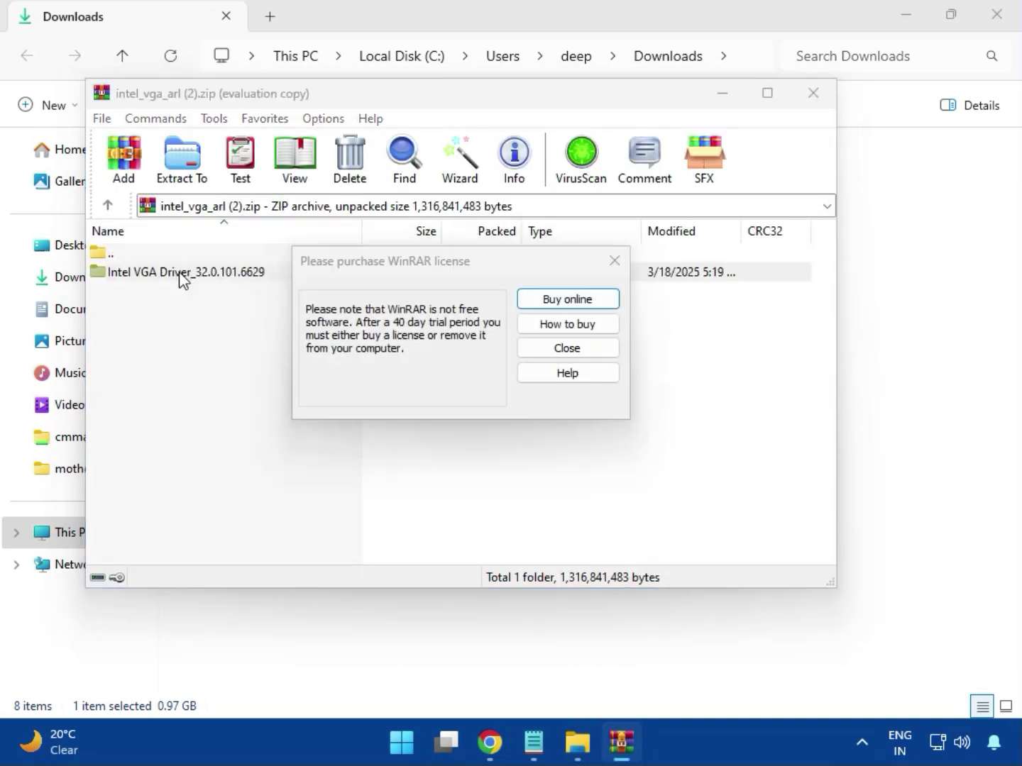
click(612, 261)
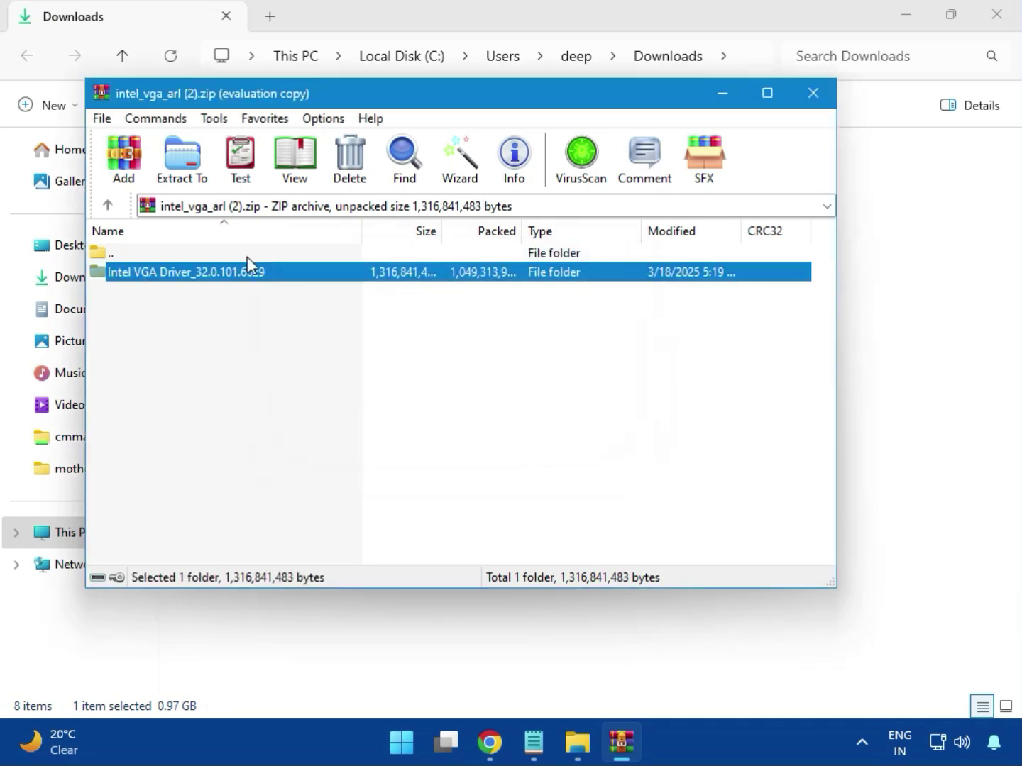
double_click(213, 276)
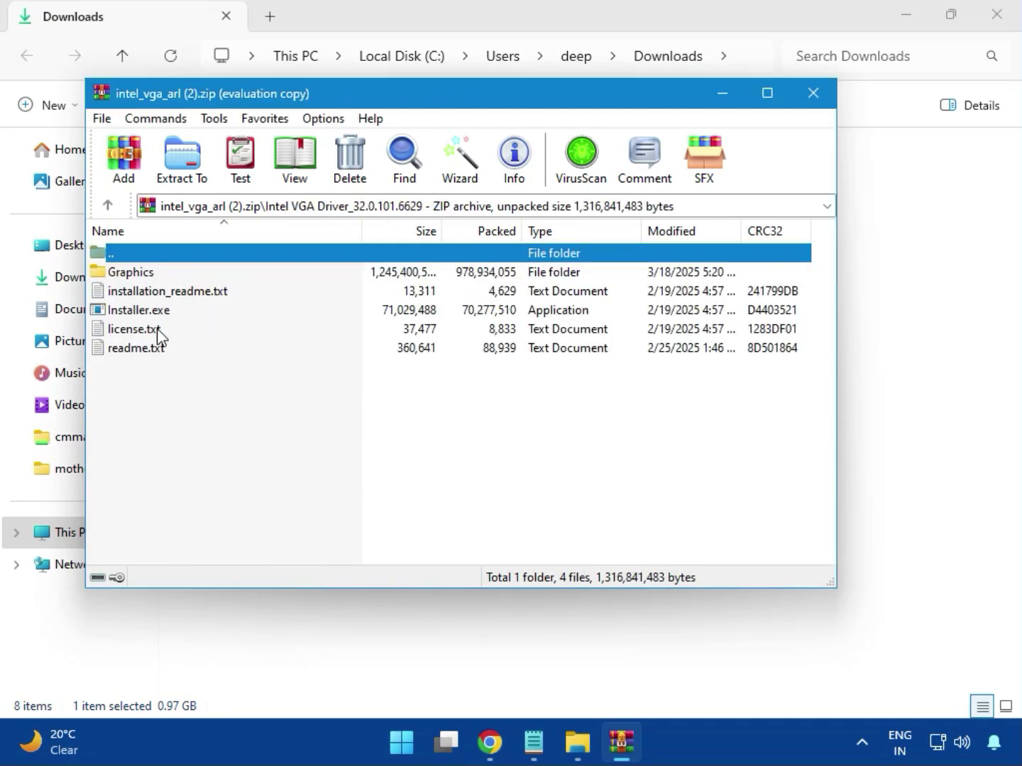
Run Installer.exe from the archive, allow it to make changes to the device, and try to install the Intel graphics driver.
click(169, 313)
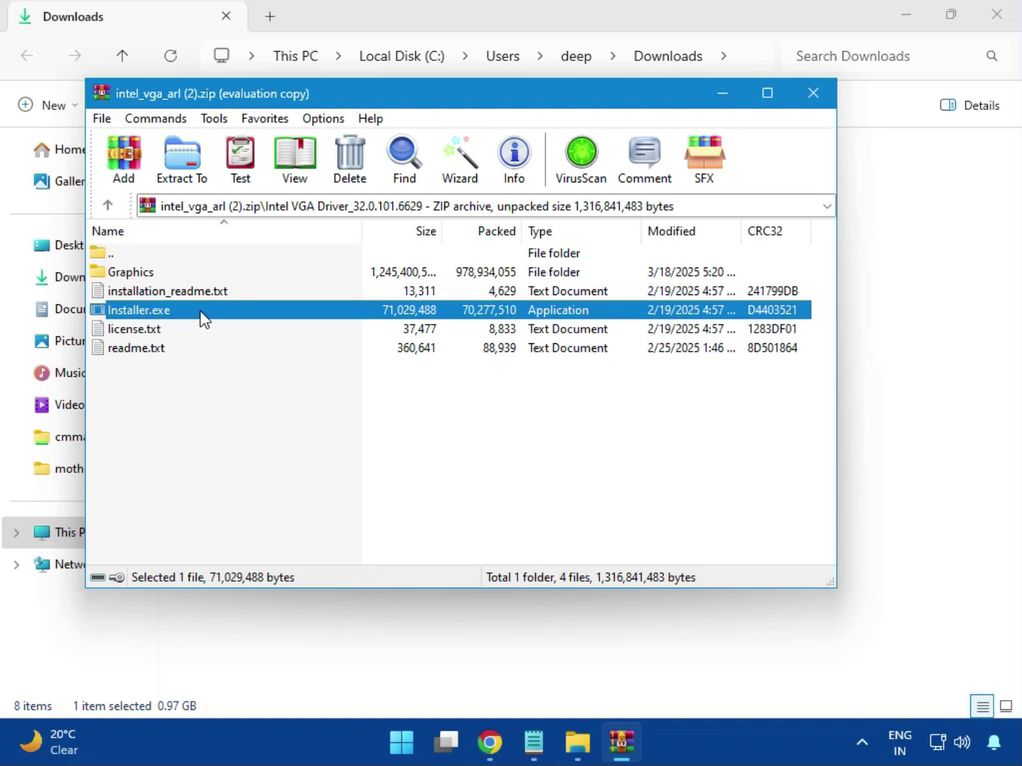
double_click(201, 312)
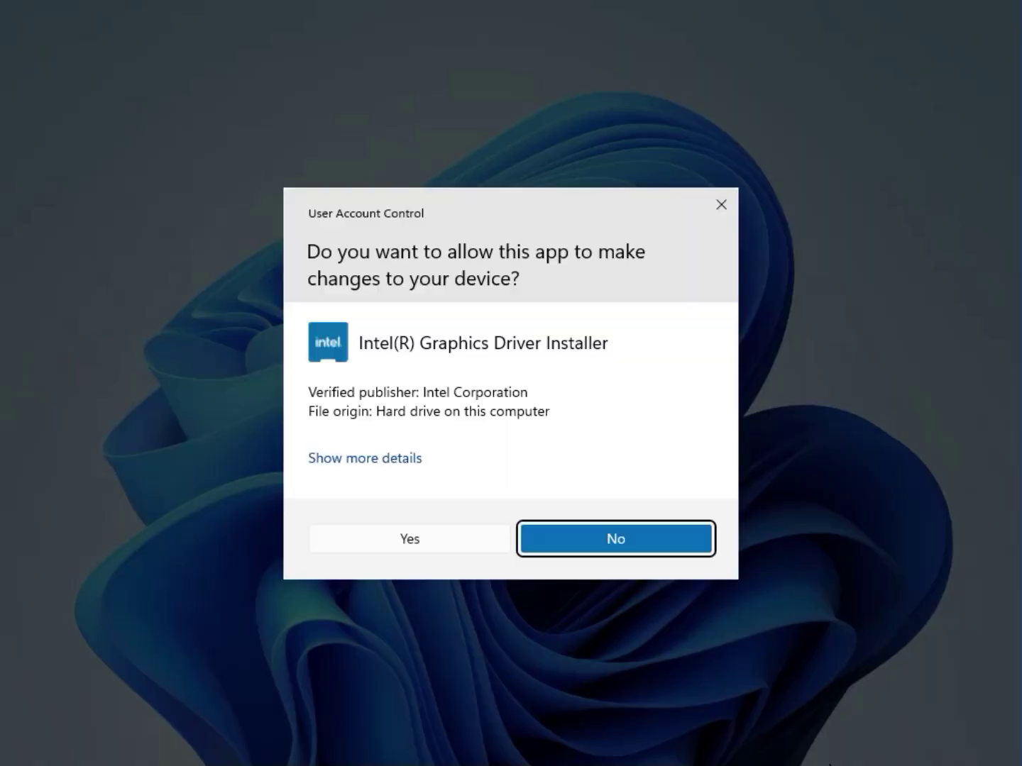
click(394, 539)
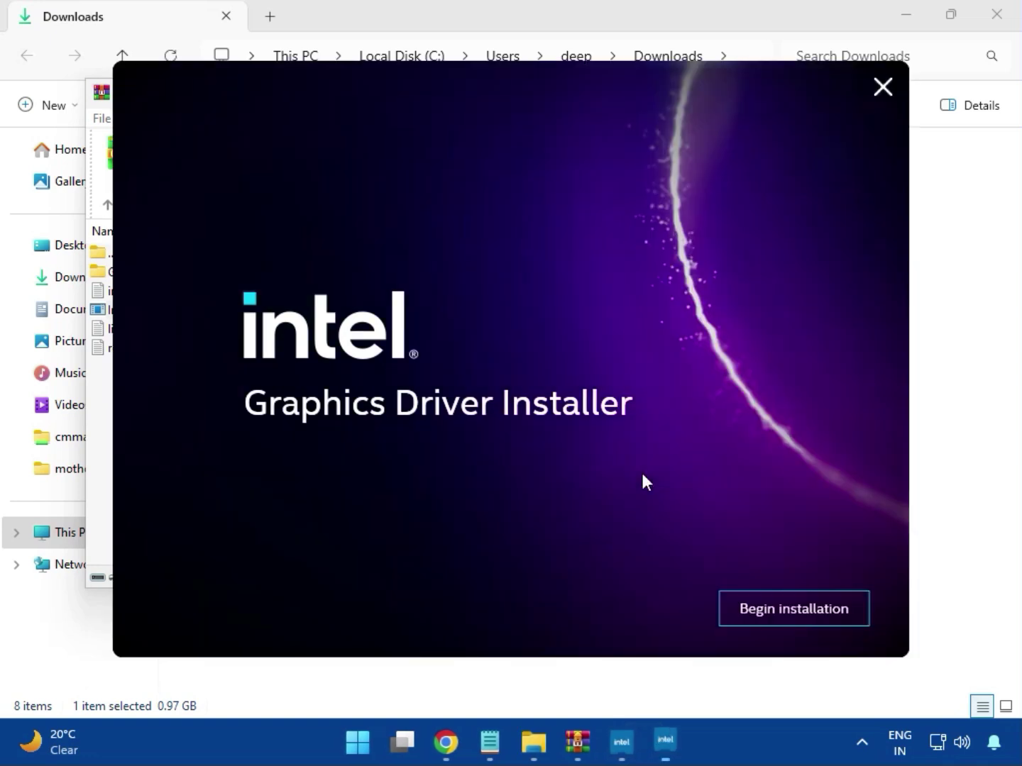
click(780, 608)
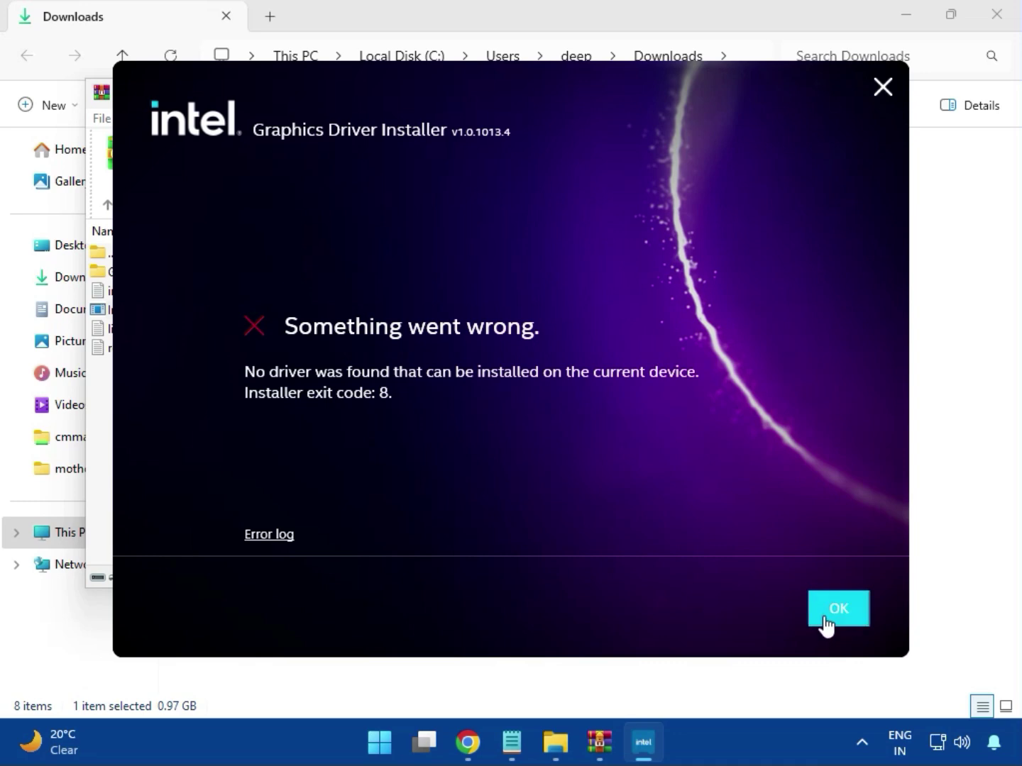
Close the graphics installer and its archive, and open the Intel BlueTooth Driver_23.70.0.2 folder inside bt_drivers (3).zip.
click(824, 622)
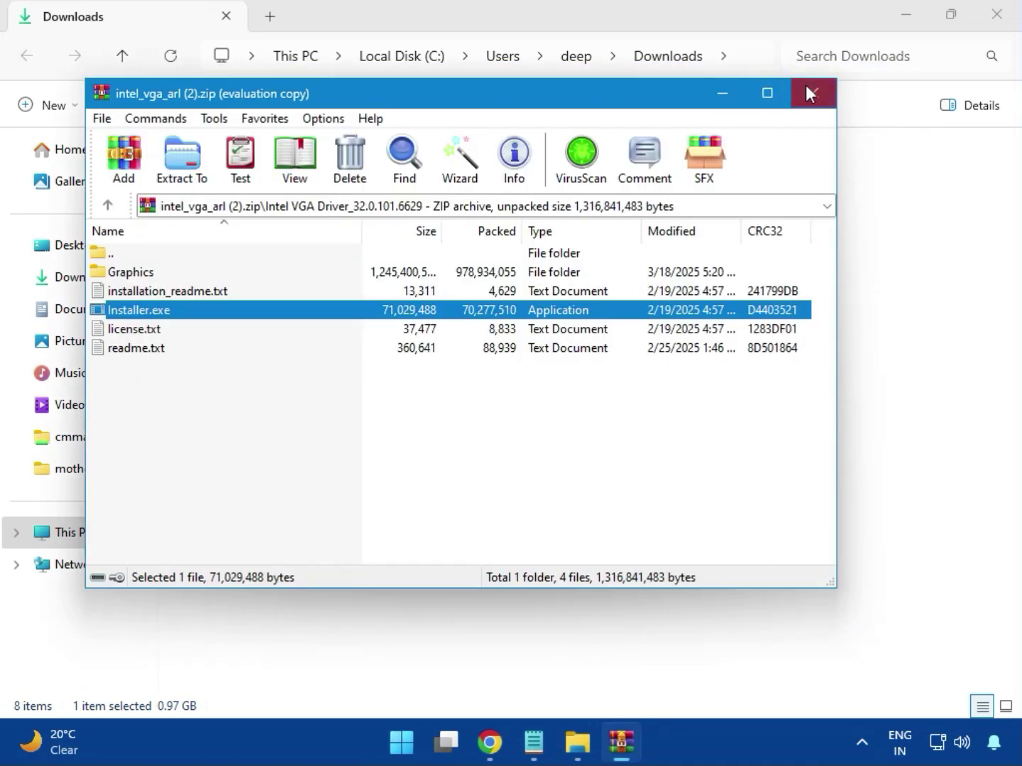
click(808, 86)
click(213, 238)
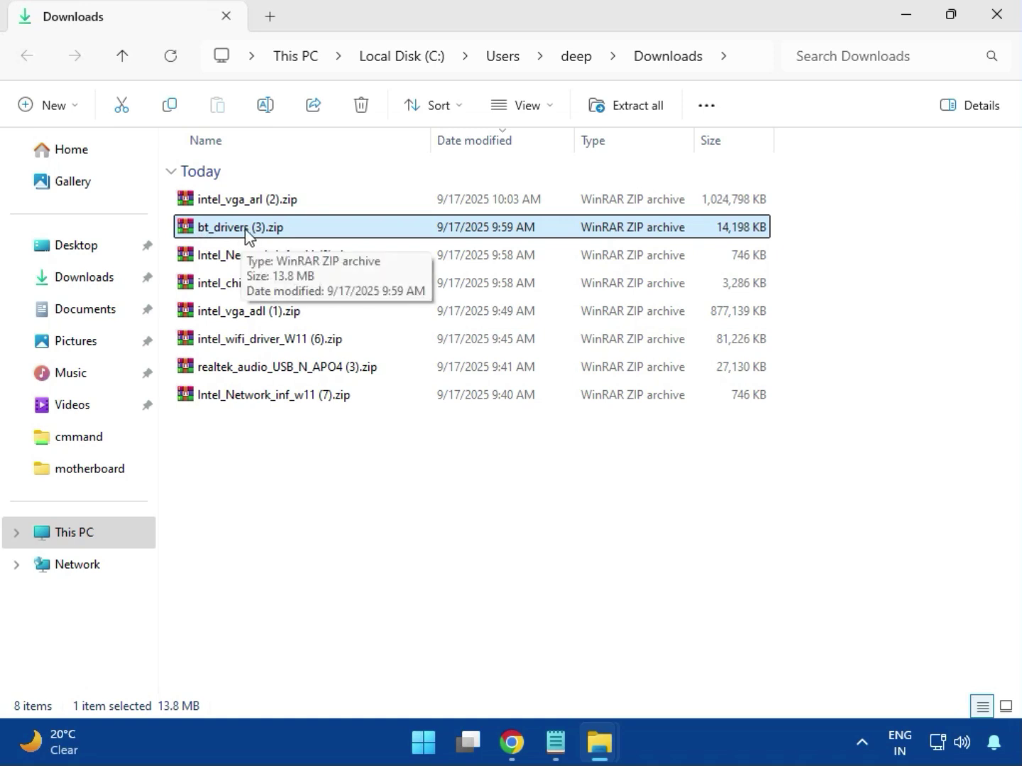
double_click(245, 234)
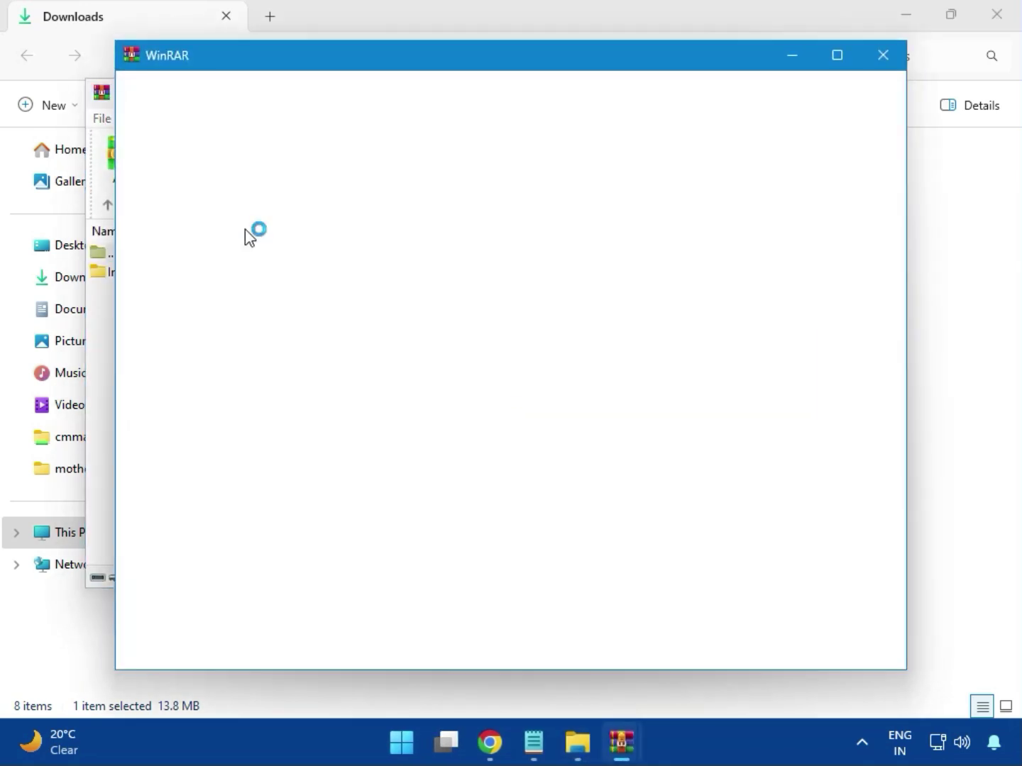
click(884, 54)
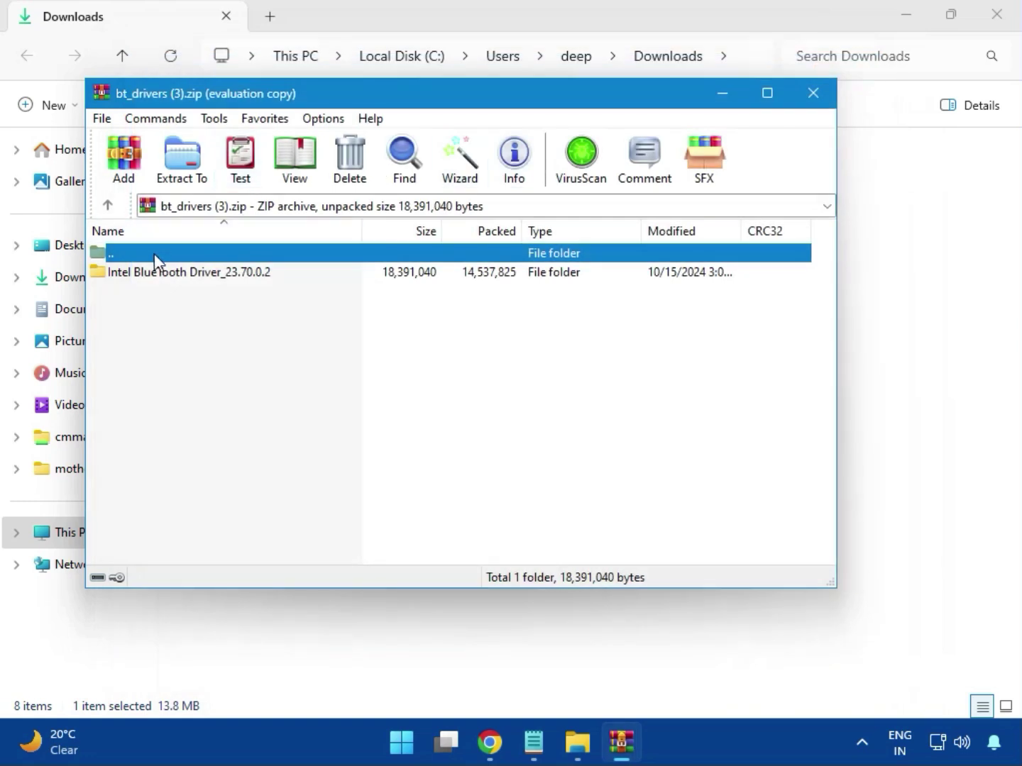
click(119, 277)
double_click(190, 272)
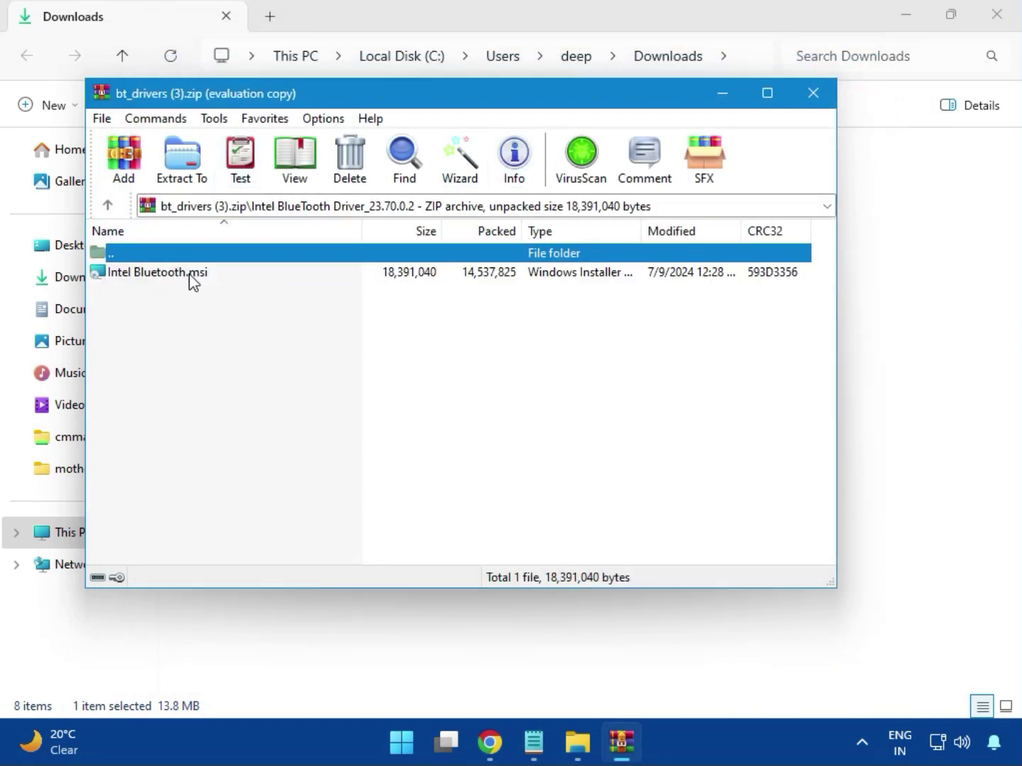
Run Intel Bluetooth.msi, accept the licence agreement, and choose the Typical setup type.
double_click(170, 274)
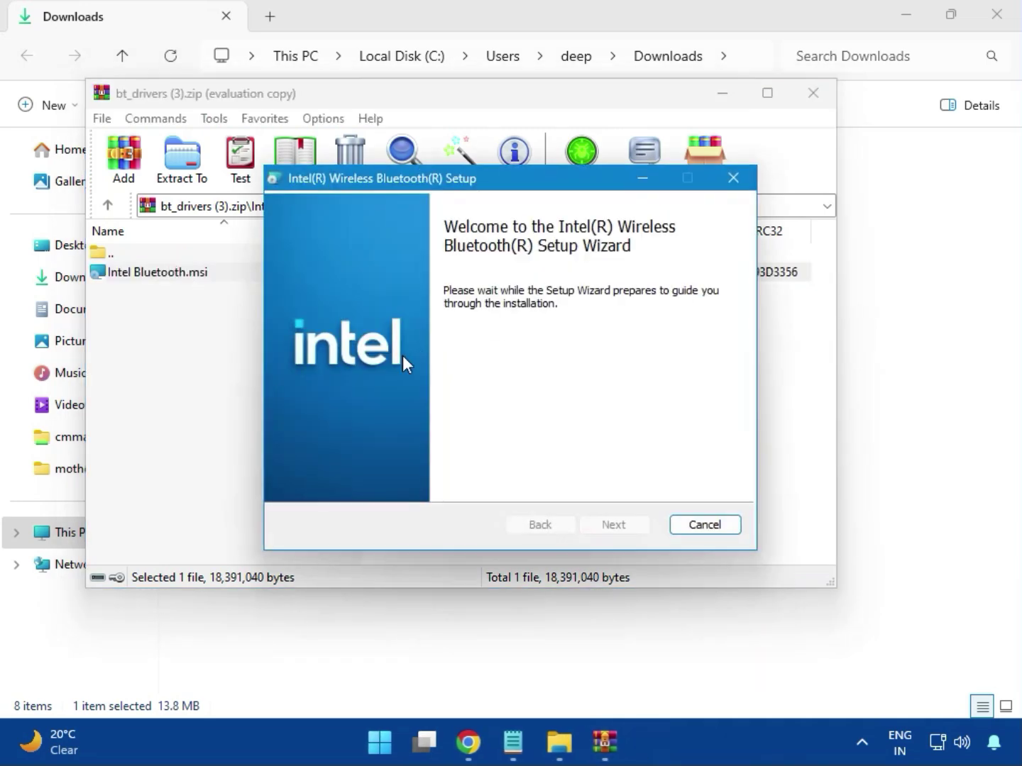
click(614, 524)
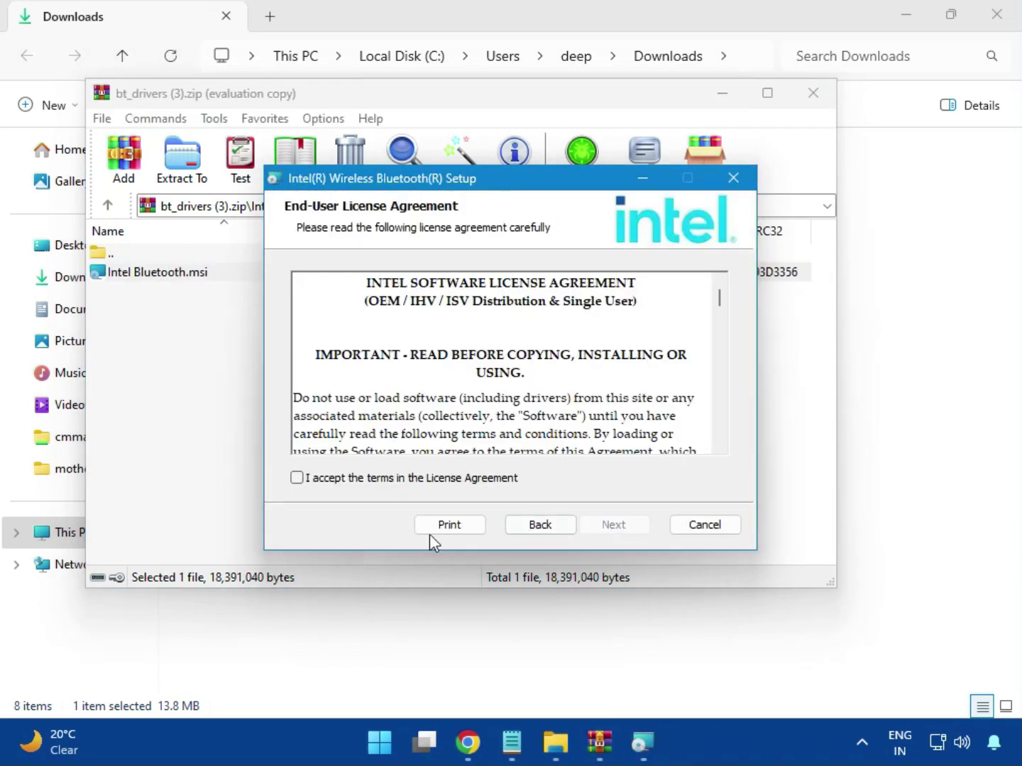
click(365, 485)
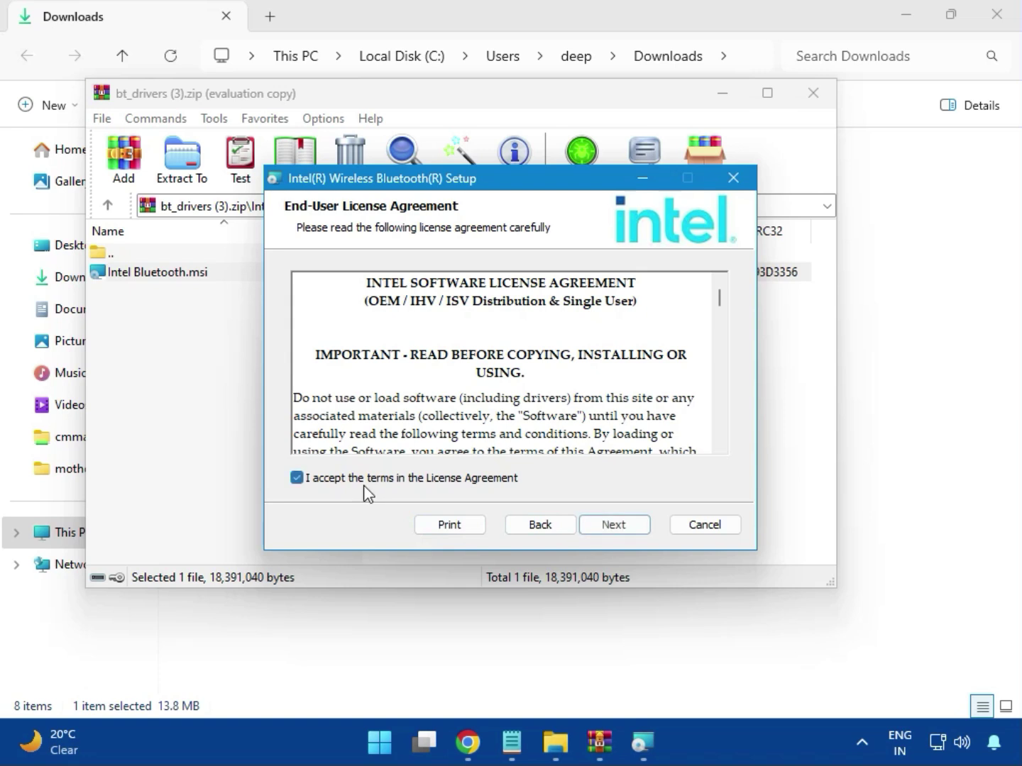
click(607, 526)
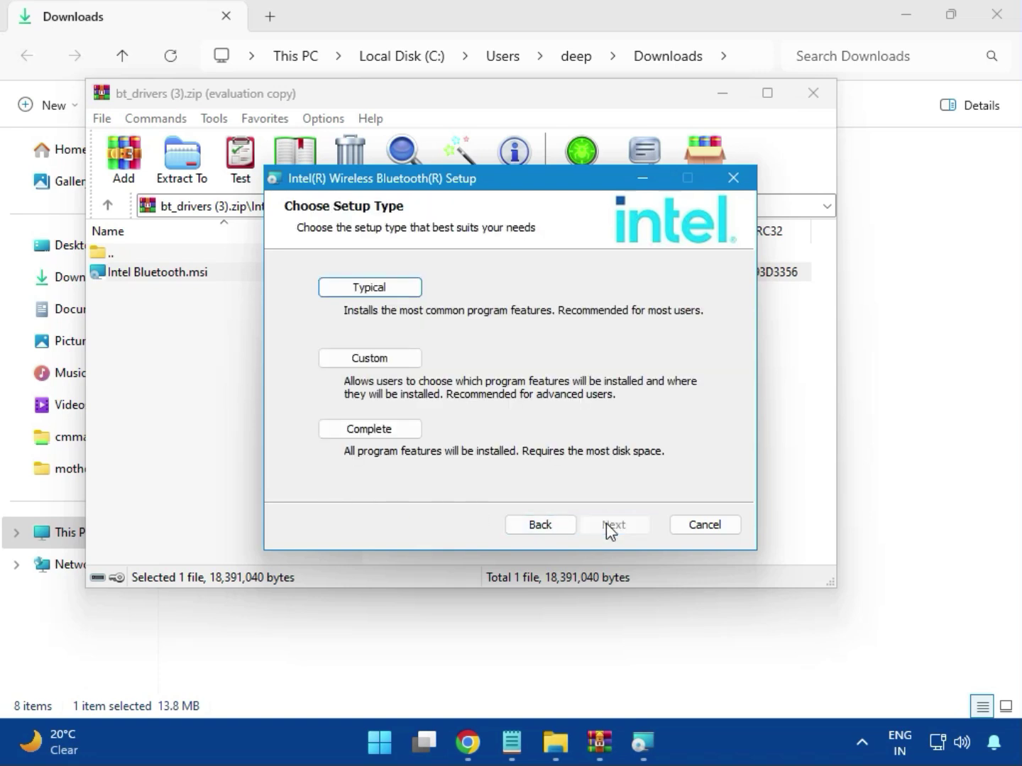
click(354, 290)
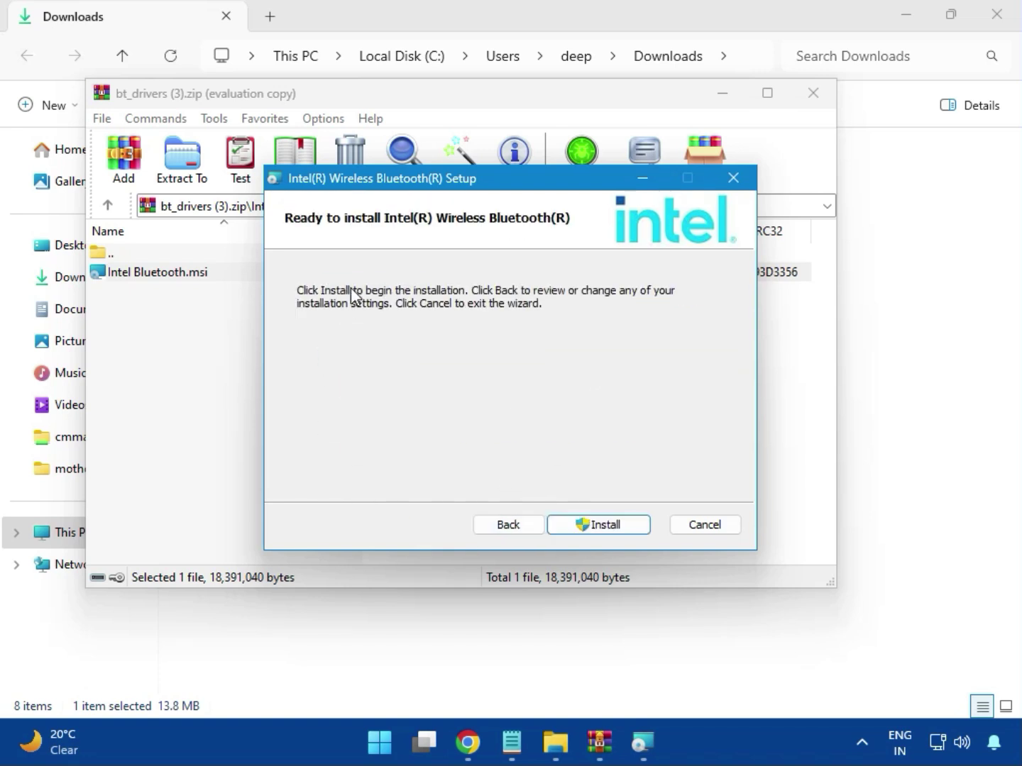
Install Intel Wireless Bluetooth with permission to change the device, finish the wizard, and close the bt_drivers (3).zip archive.
click(588, 525)
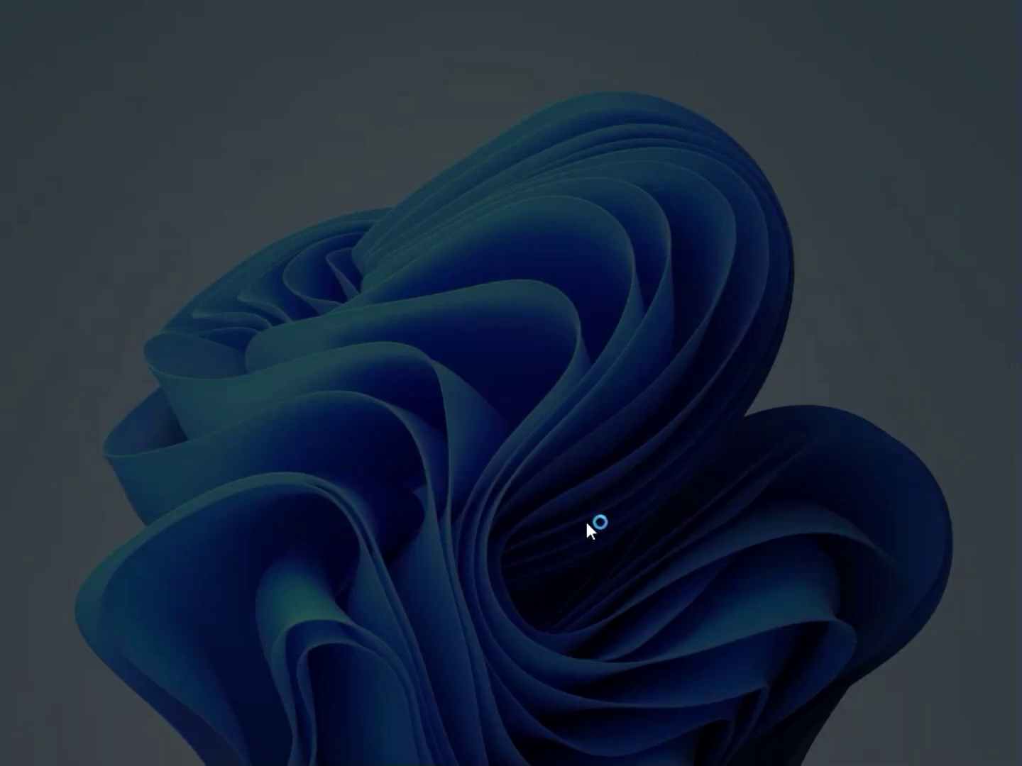
click(393, 530)
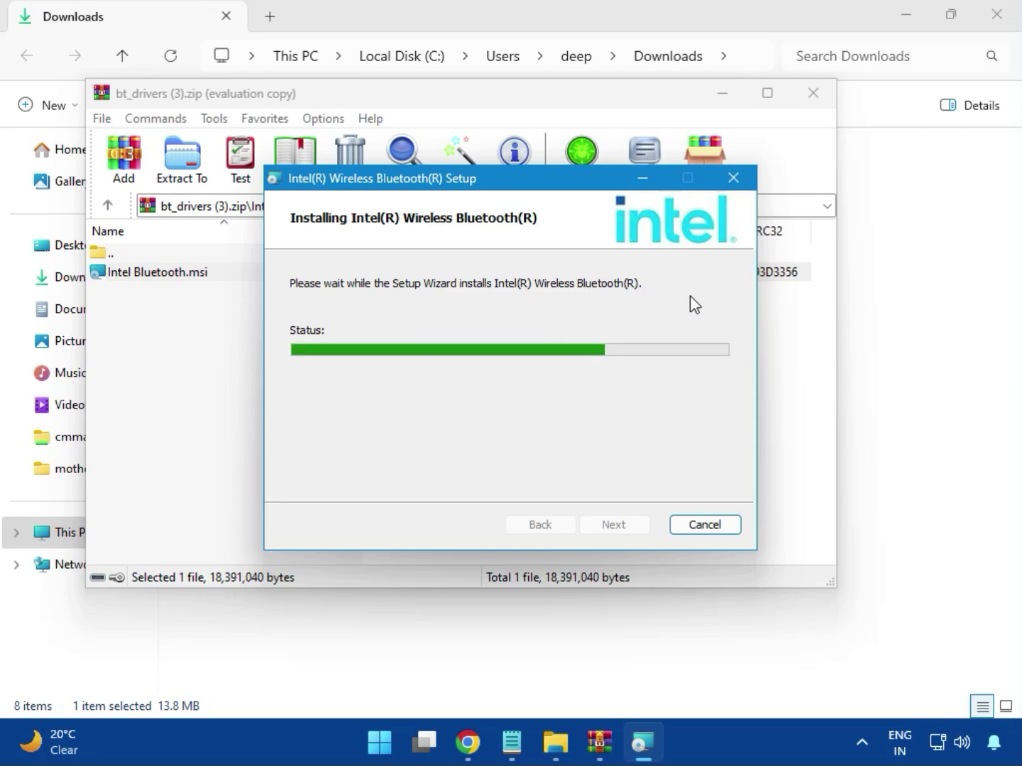
click(611, 525)
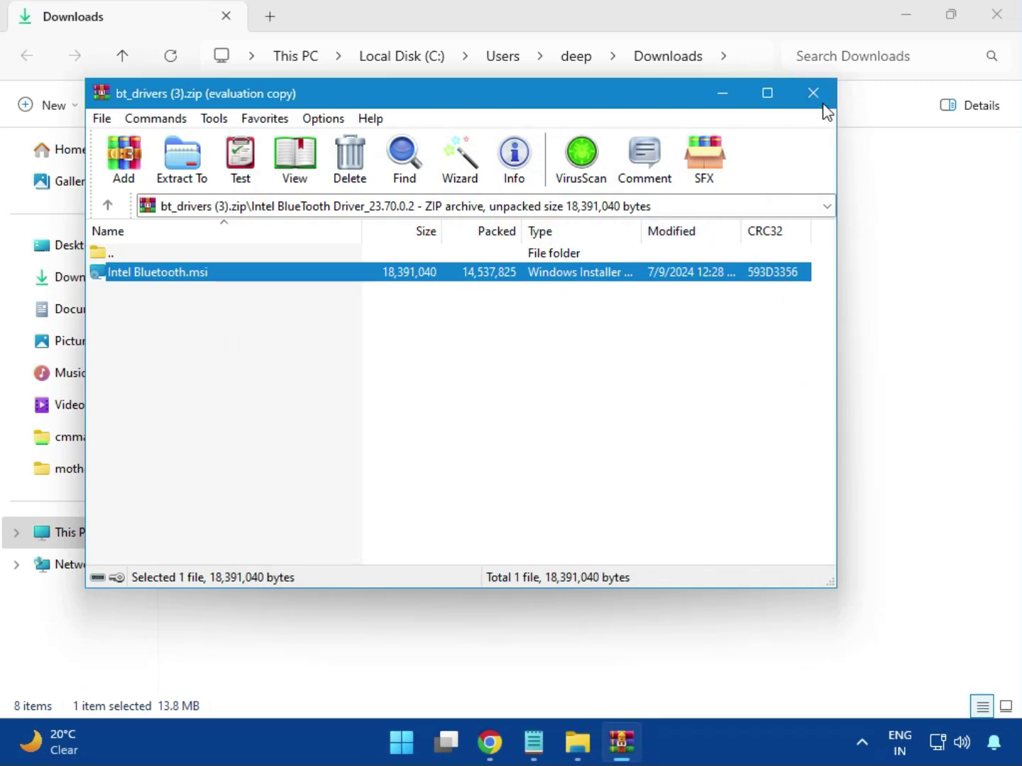
click(820, 101)
Open Intel_Network_inf_w11 (8).zip, dismiss the WinRAR reminder, and open the W11 folder.
click(267, 266)
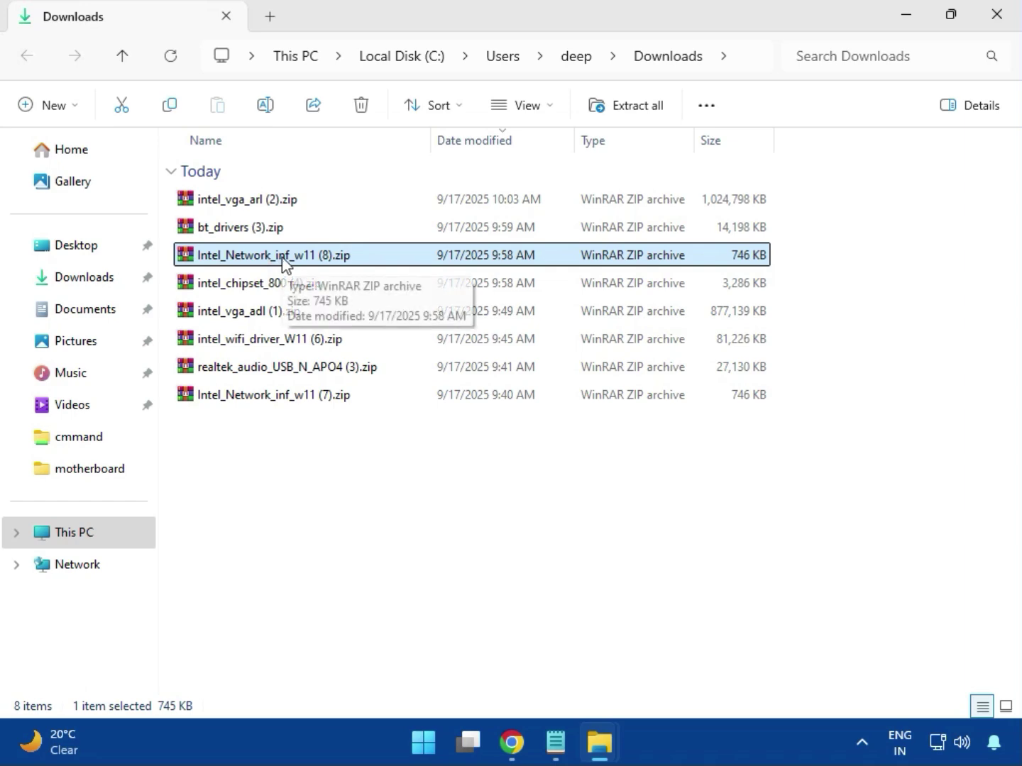
double_click(282, 257)
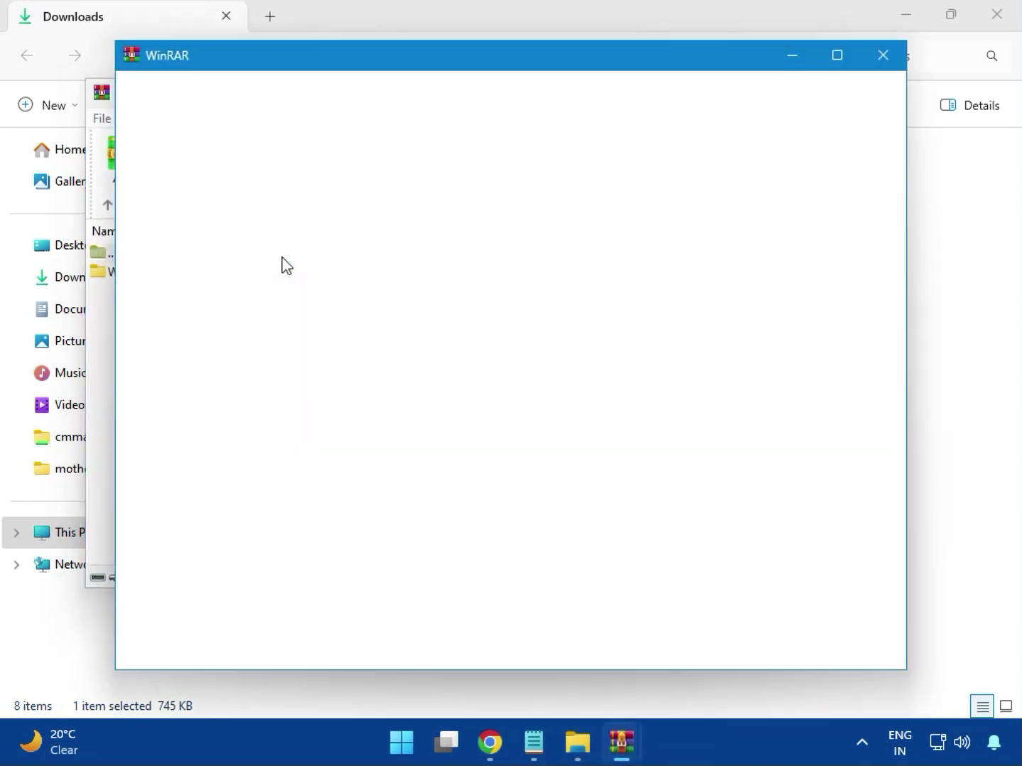
click(882, 55)
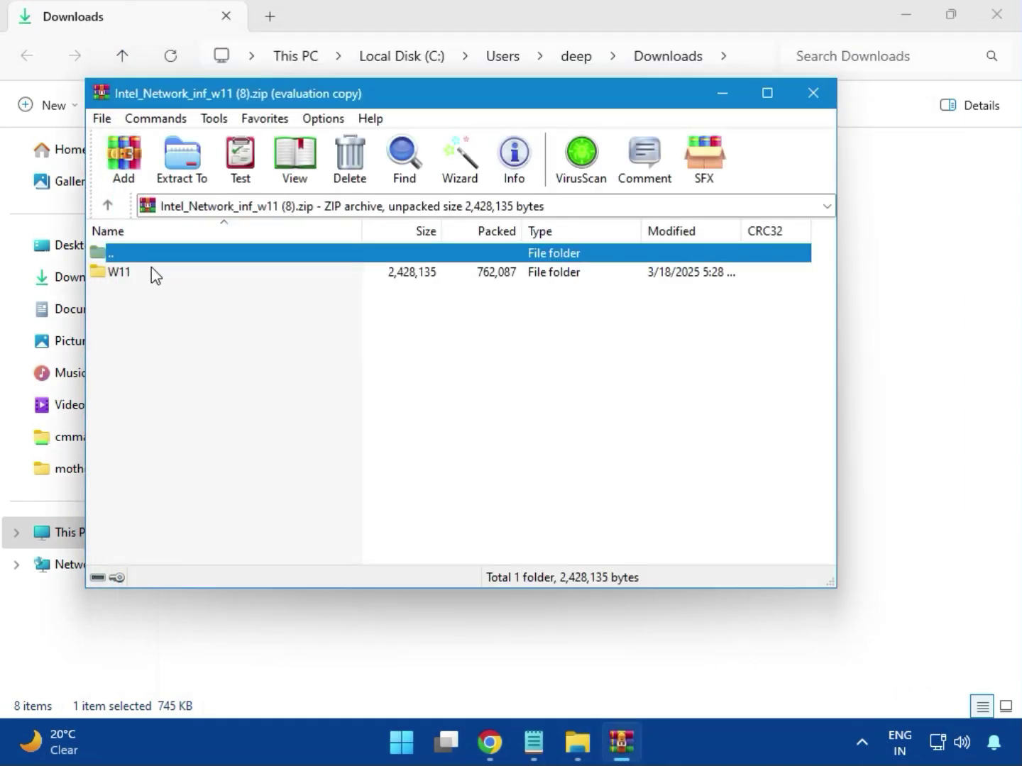
click(126, 284)
double_click(129, 285)
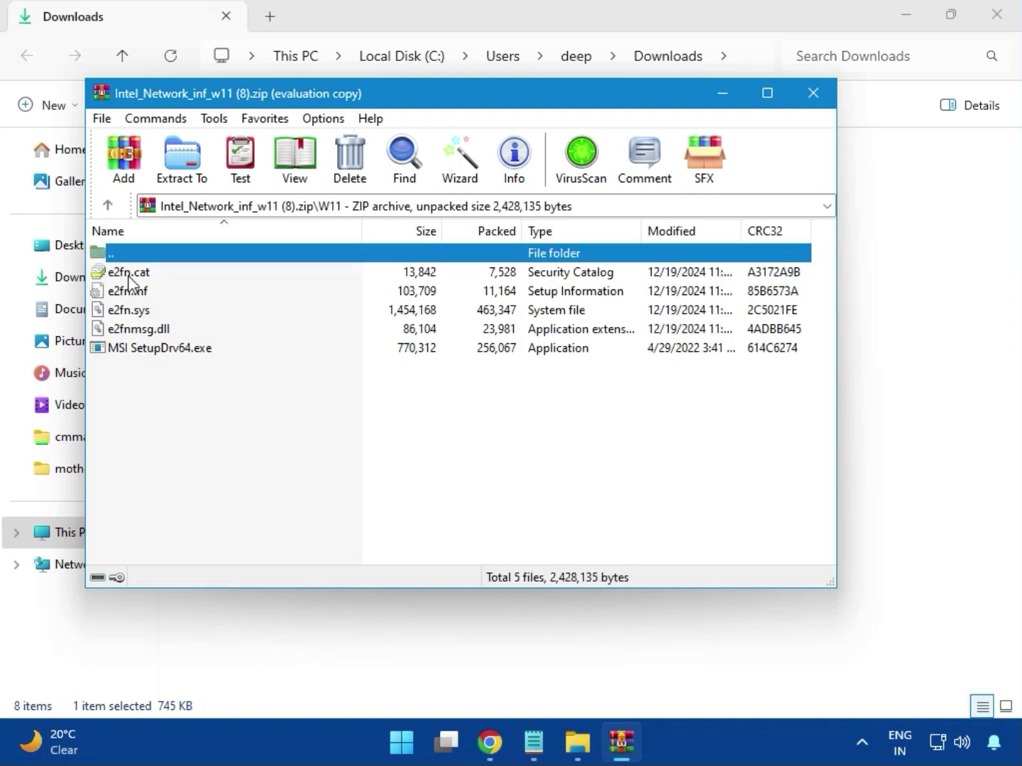
Run MSI SetupDrv64.exe with permission to change the device to try installing the network driver, and close it and the archive.
double_click(191, 352)
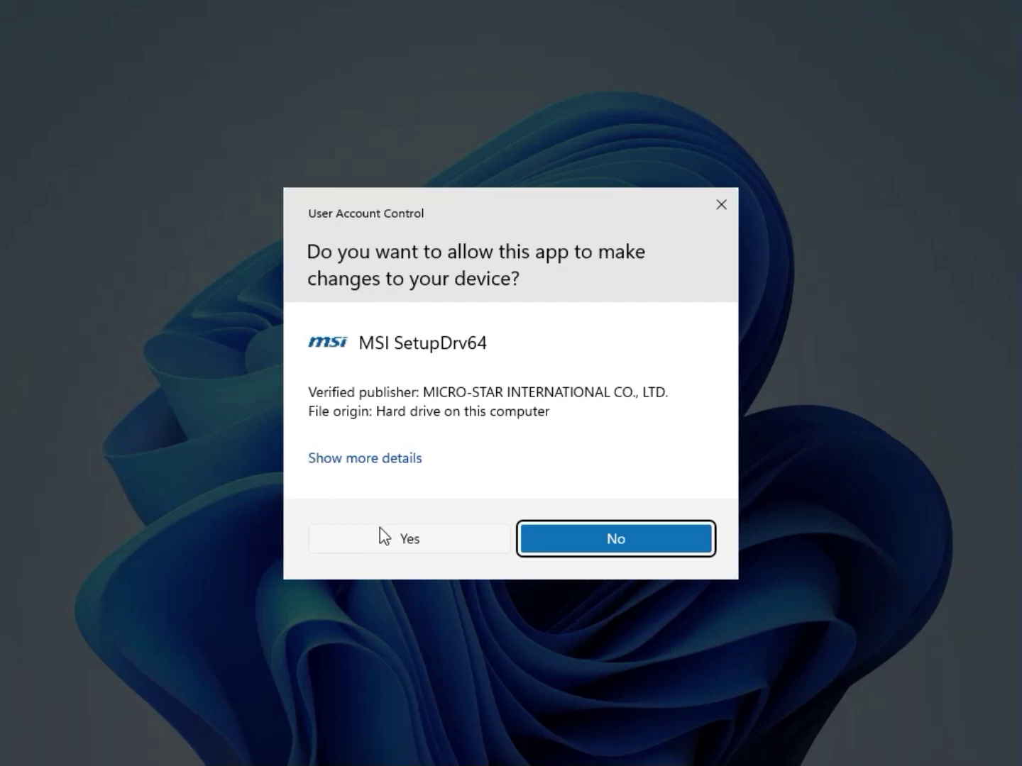
click(380, 528)
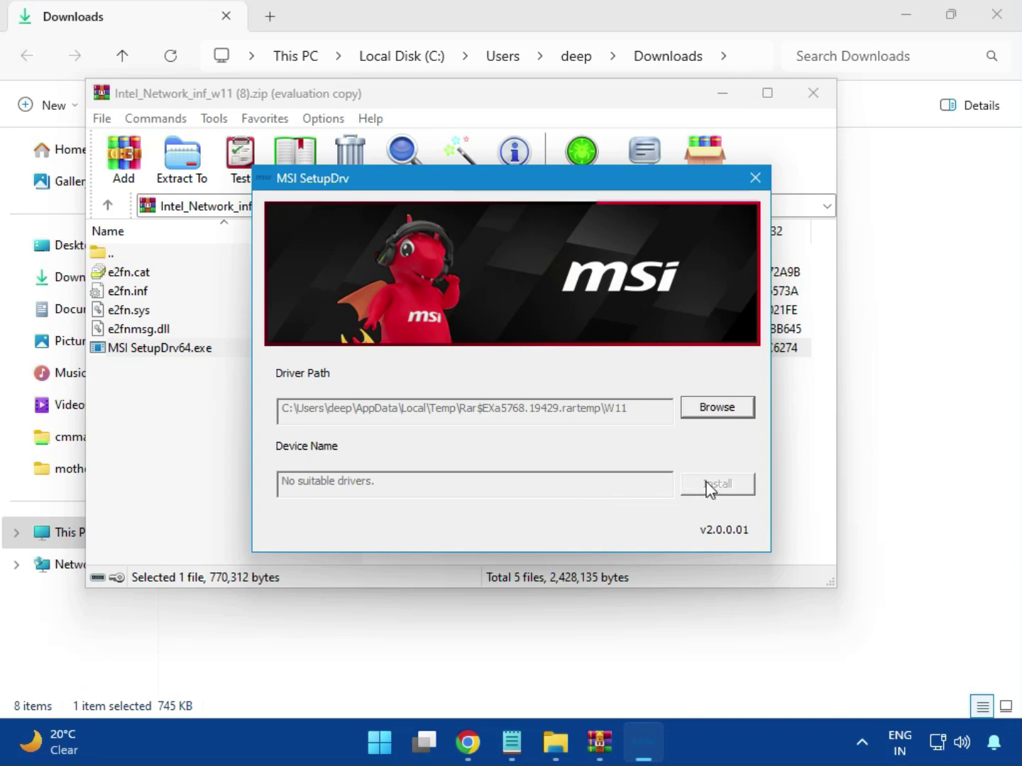
click(755, 178)
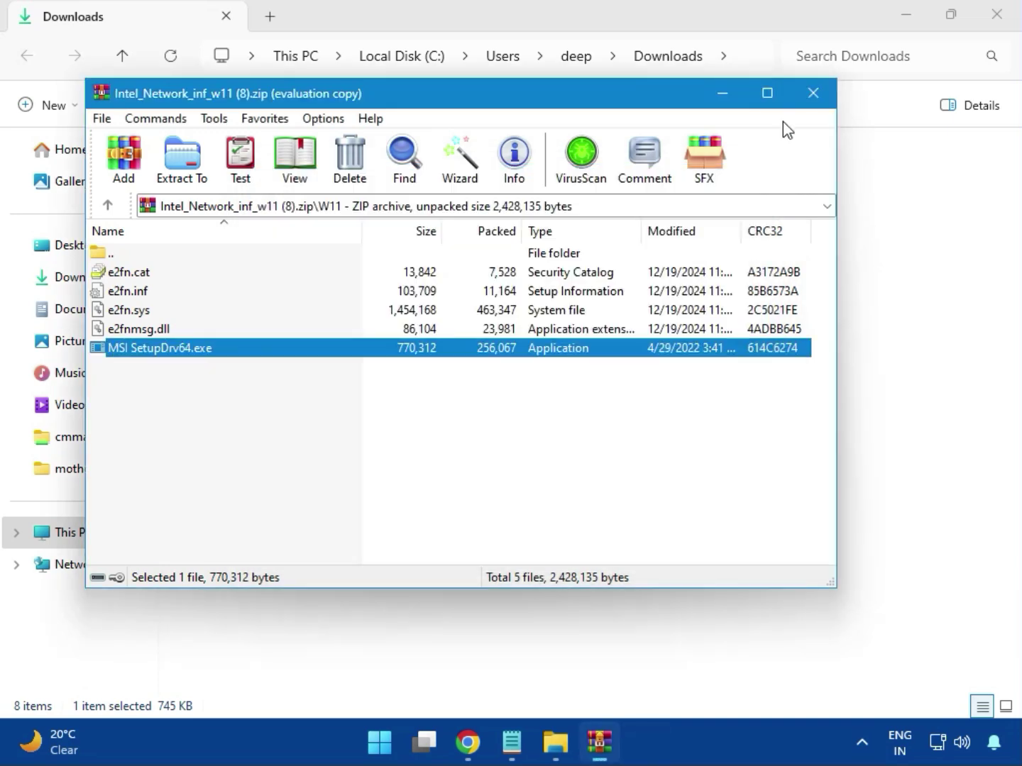
click(811, 96)
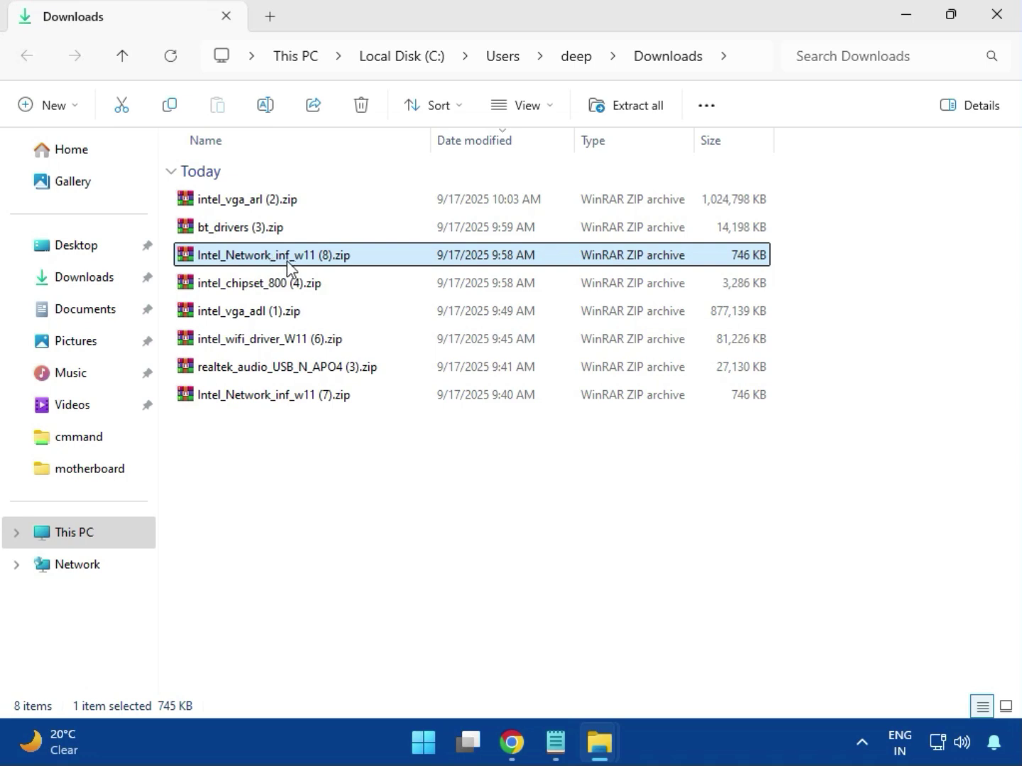
Open intel_chipset_800 (4).zip, dismiss the licence reminder, and open the Intel Chipset Driver_10.1.20062.8627 folder.
click(237, 290)
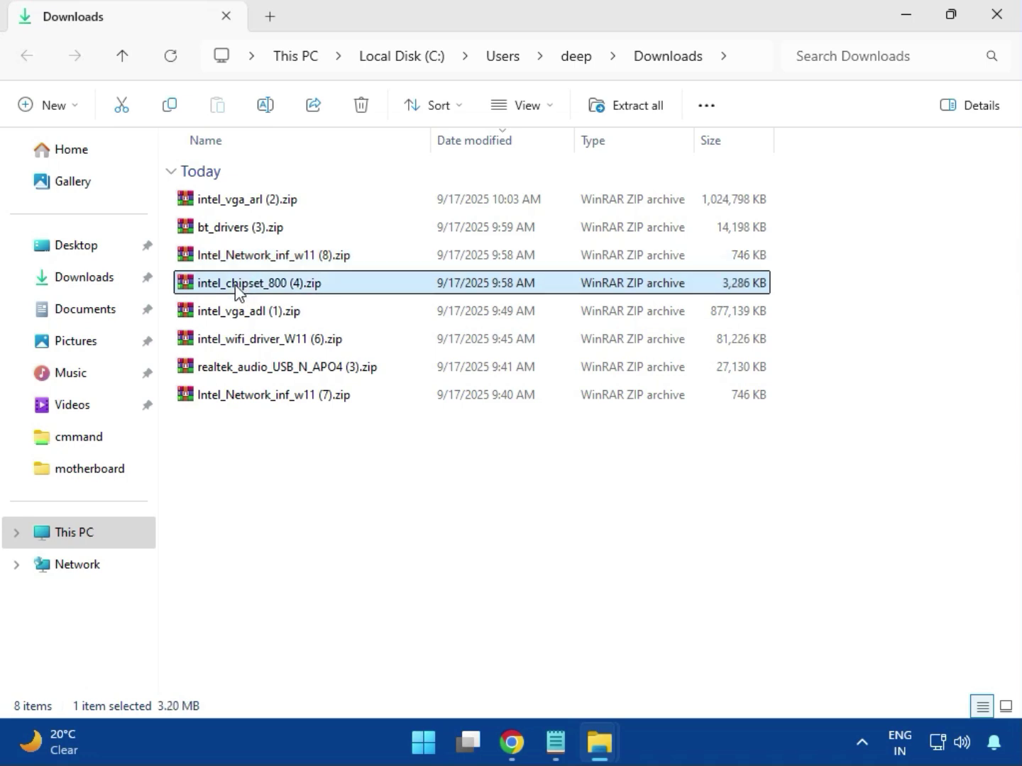
double_click(289, 287)
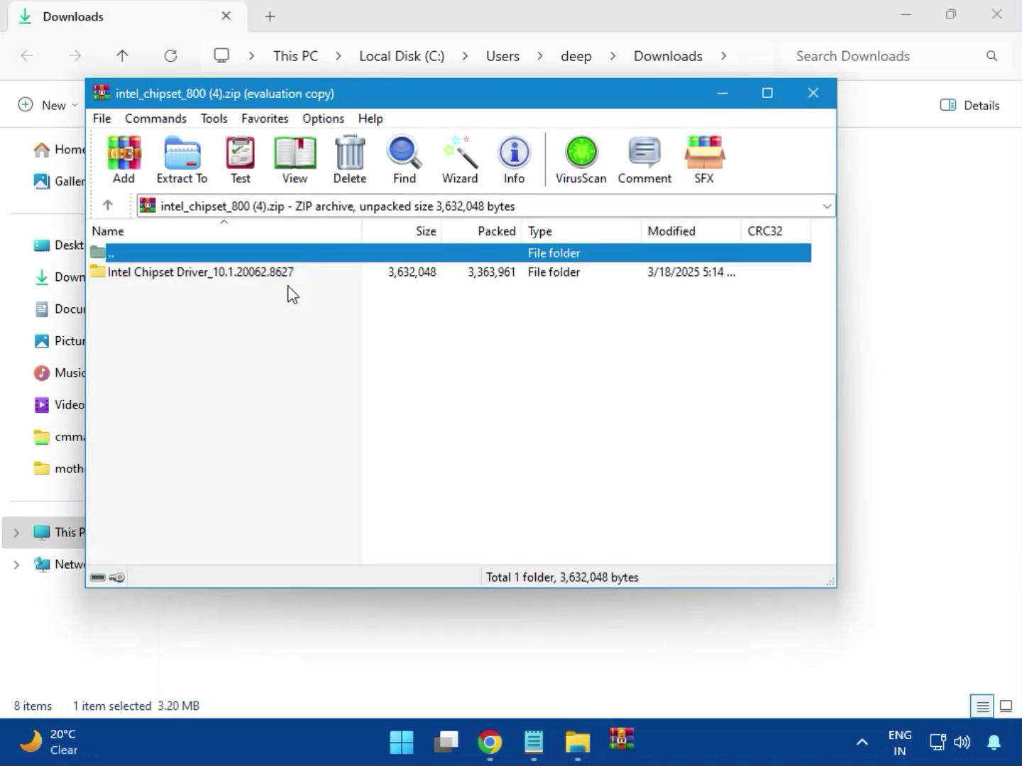
click(142, 277)
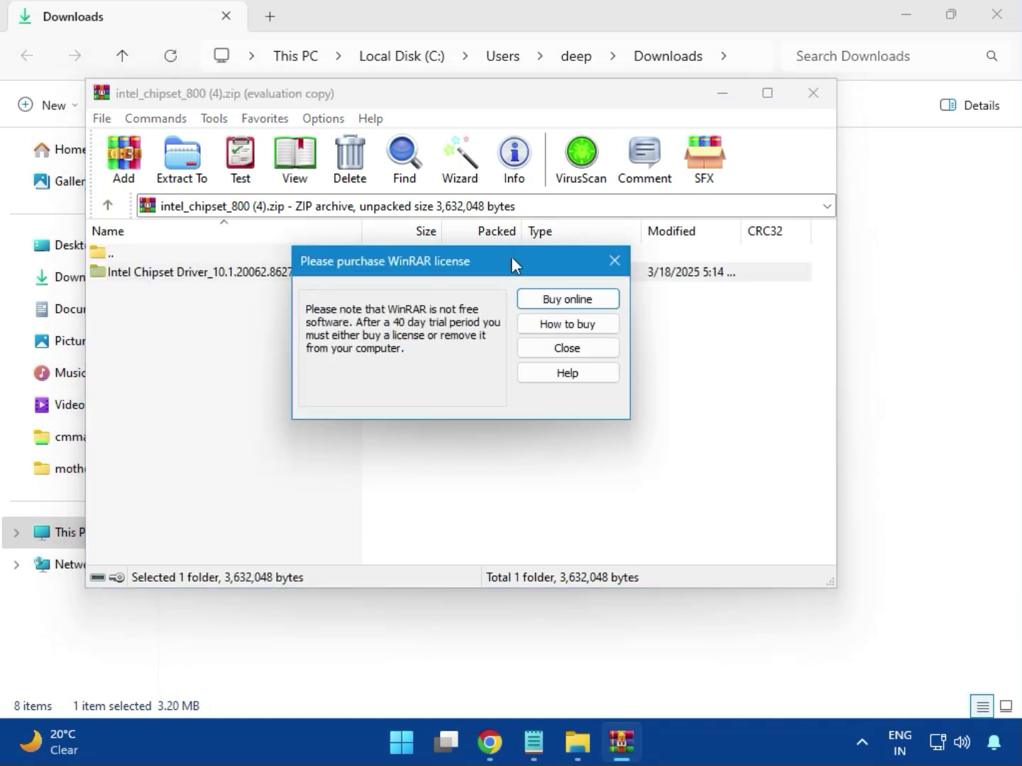
click(614, 262)
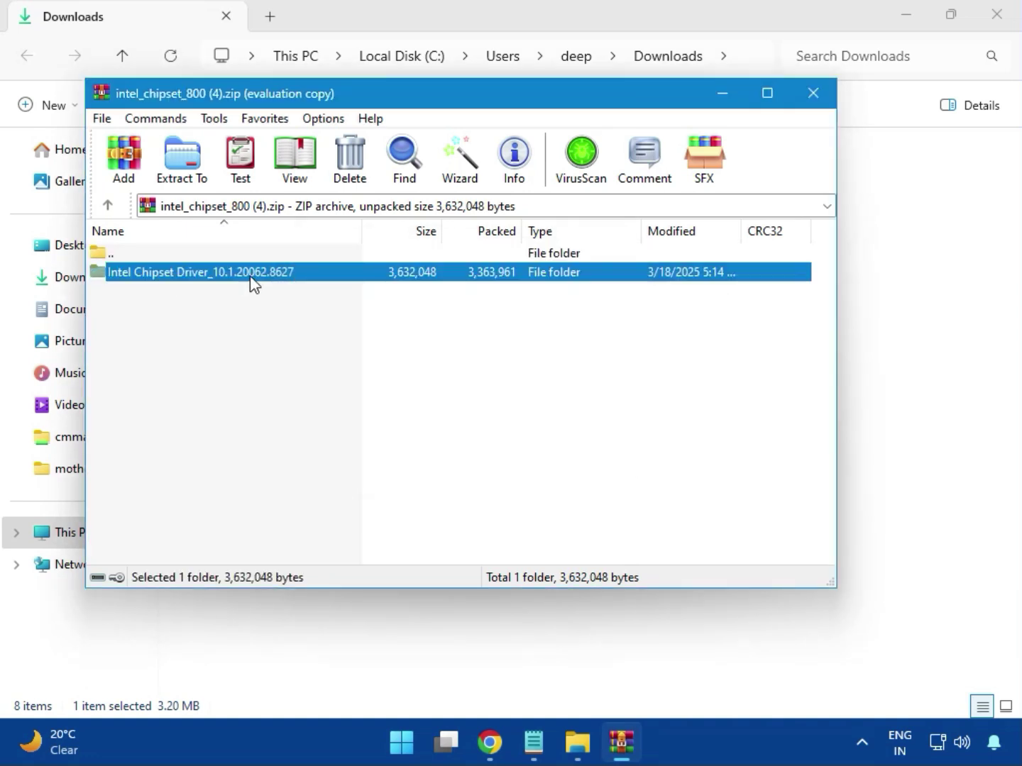
double_click(250, 277)
Run SetupChipset.exe and try to install the Intel Chipset Device Software with permission to change the device, closing the installer and archive.
double_click(164, 277)
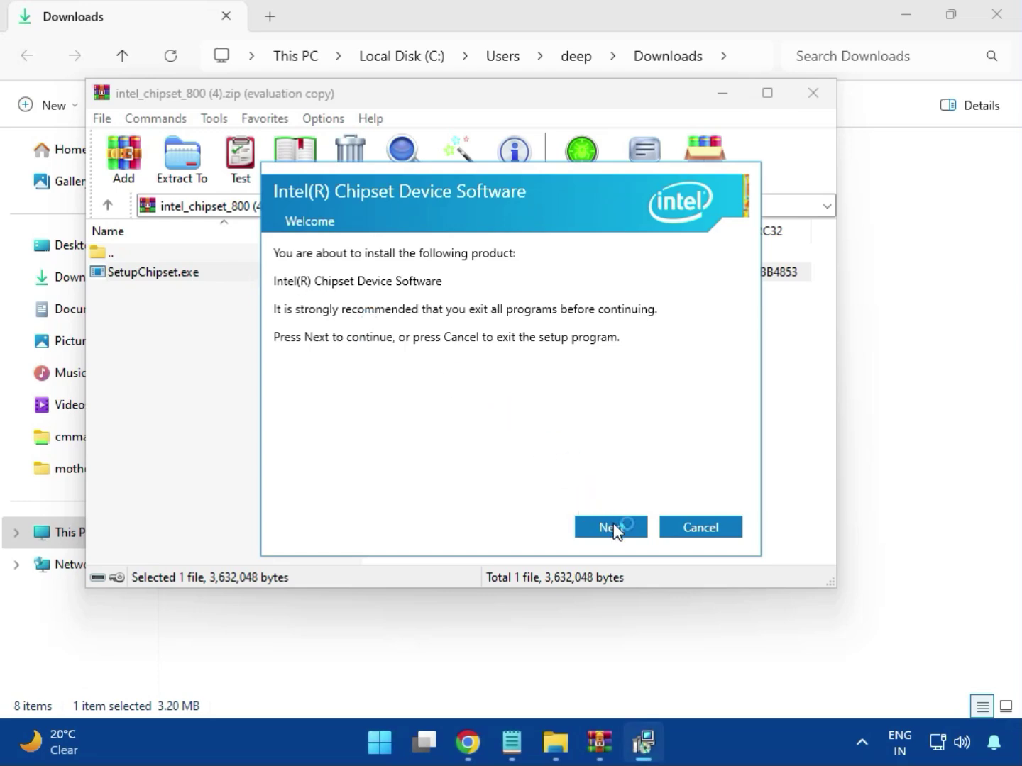
click(615, 528)
click(614, 529)
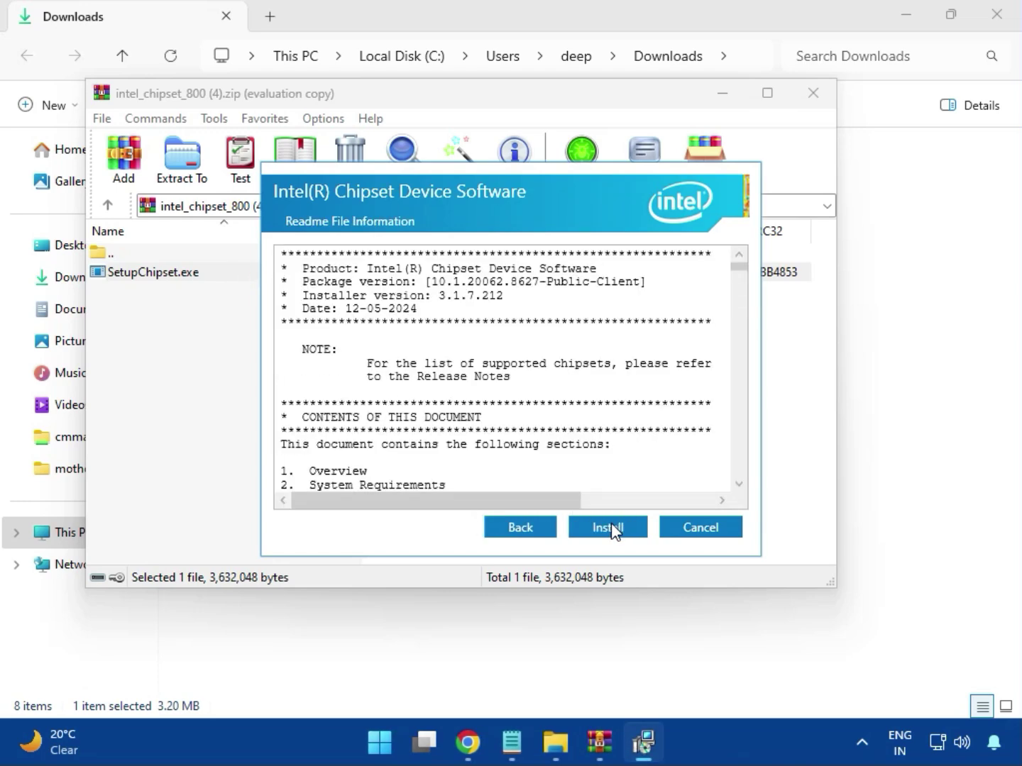
click(611, 528)
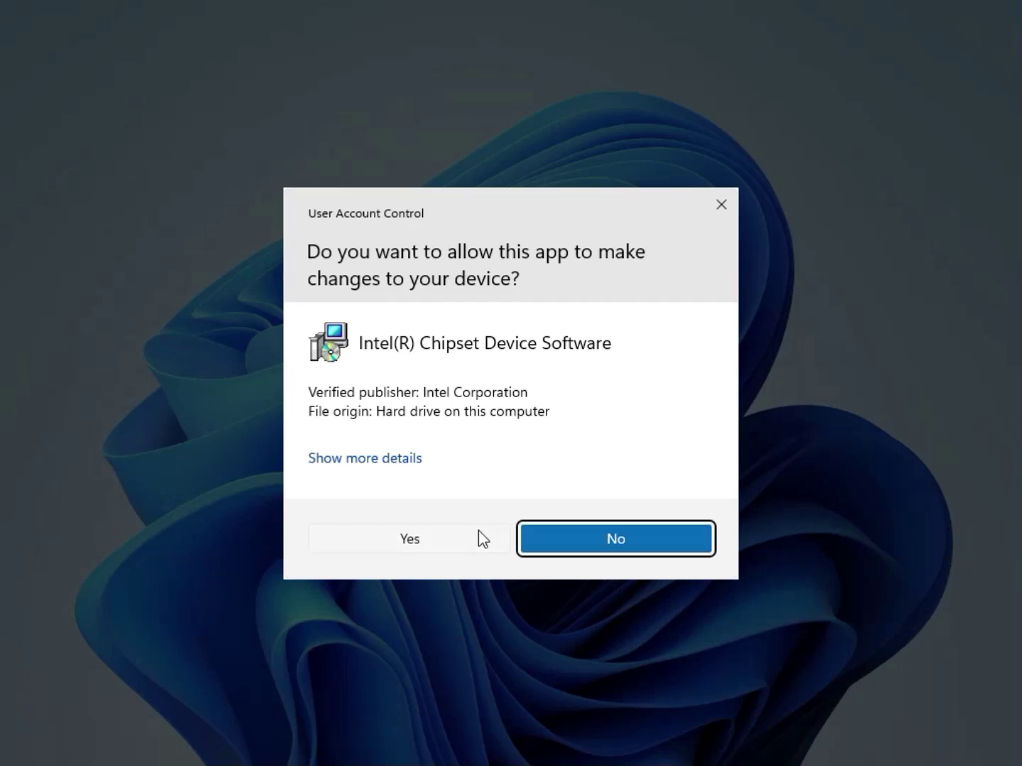
click(464, 540)
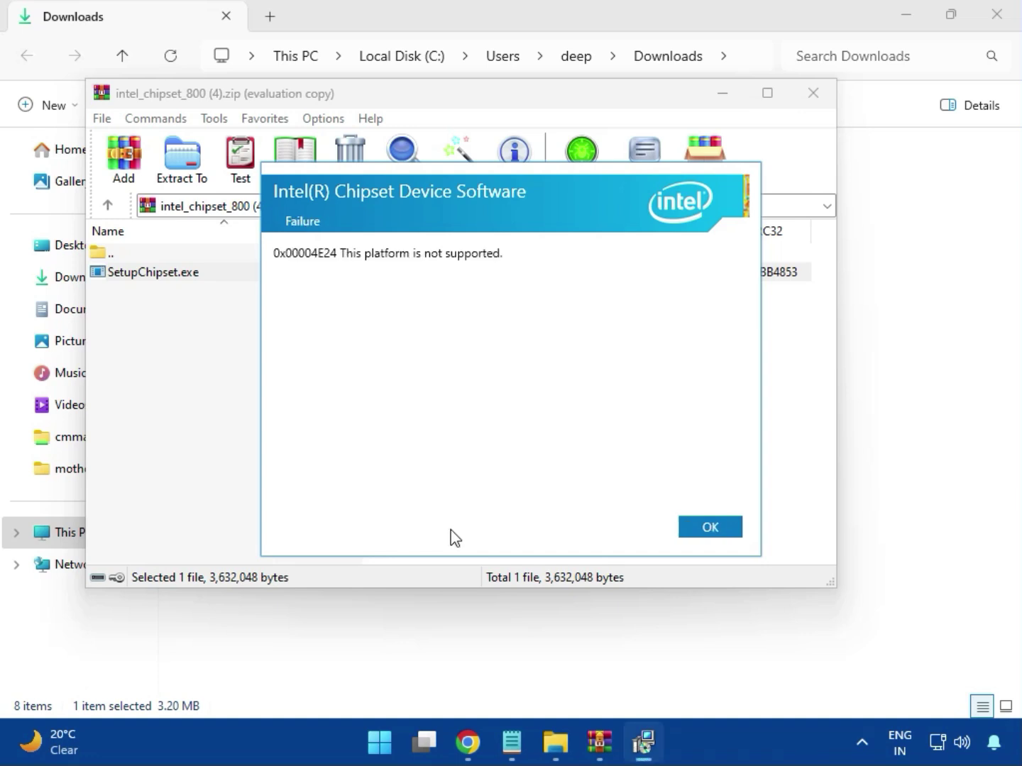
click(708, 527)
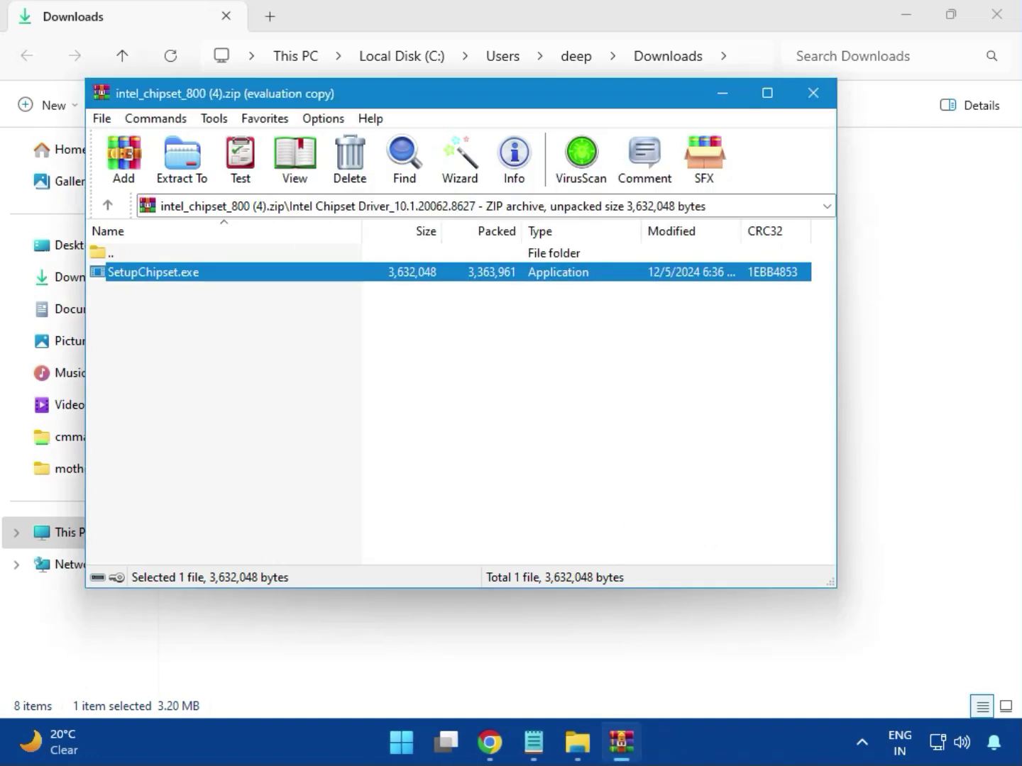
click(814, 104)
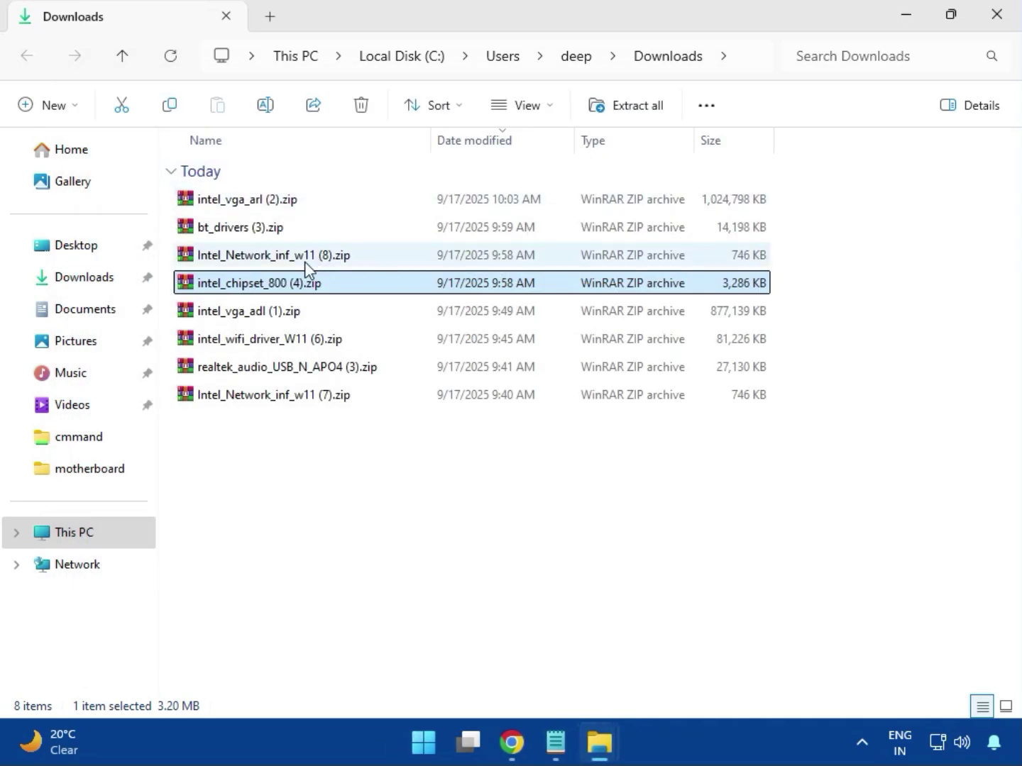
click(261, 318)
double_click(251, 312)
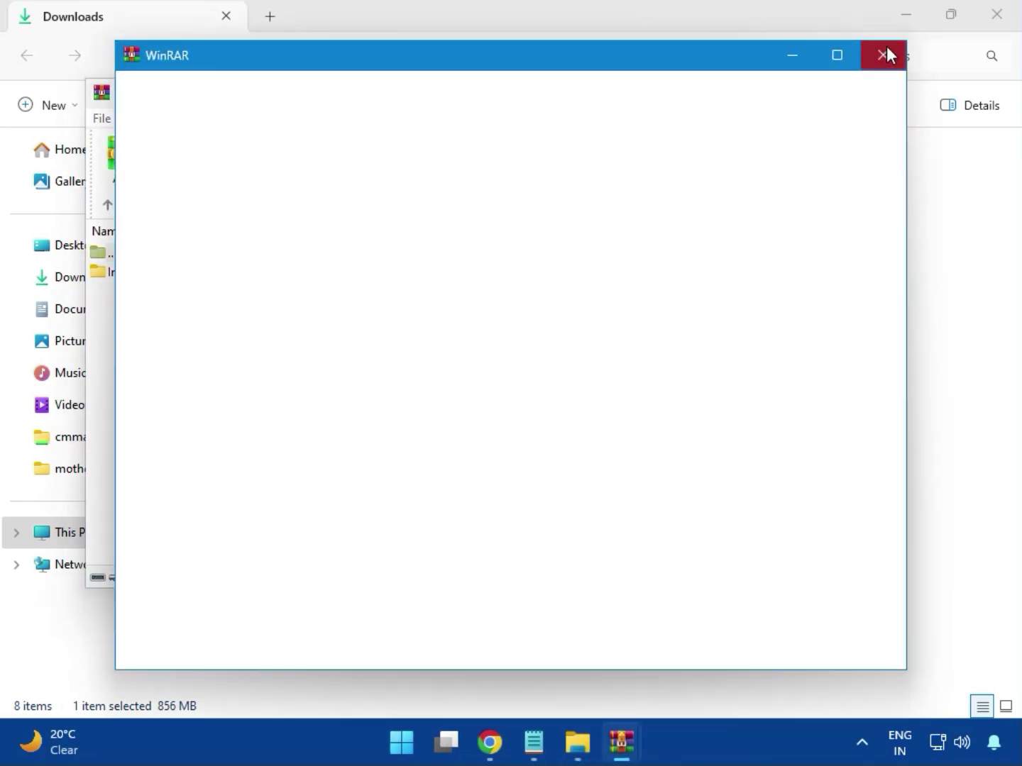
click(810, 95)
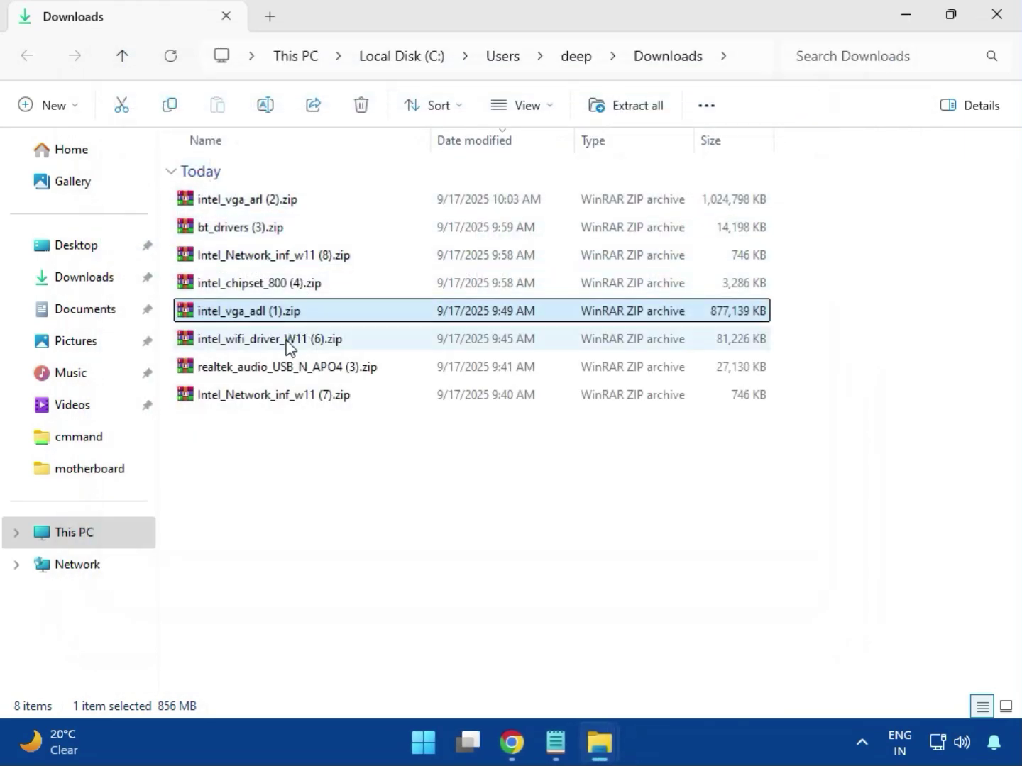
Open intel_wifi_driver_W11 (6).zip, dismiss the WinRAR licence reminder, and open the Win64 folder under Intel WIFI Driver_23.40.0.4\UWD.
click(261, 342)
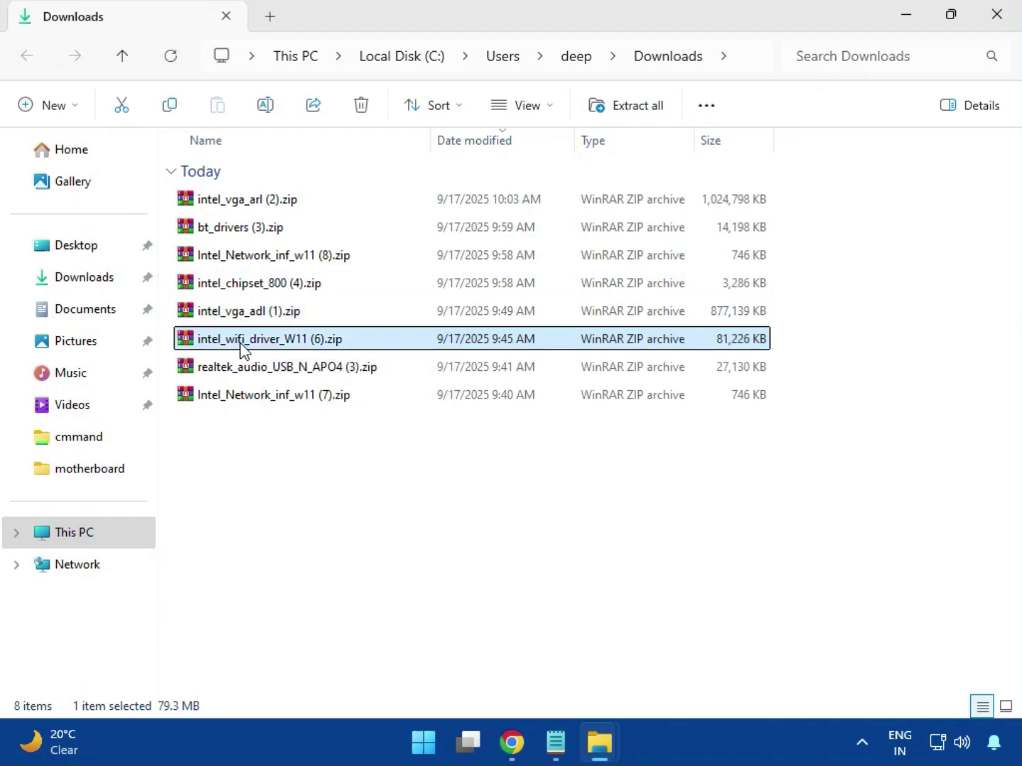
double_click(261, 340)
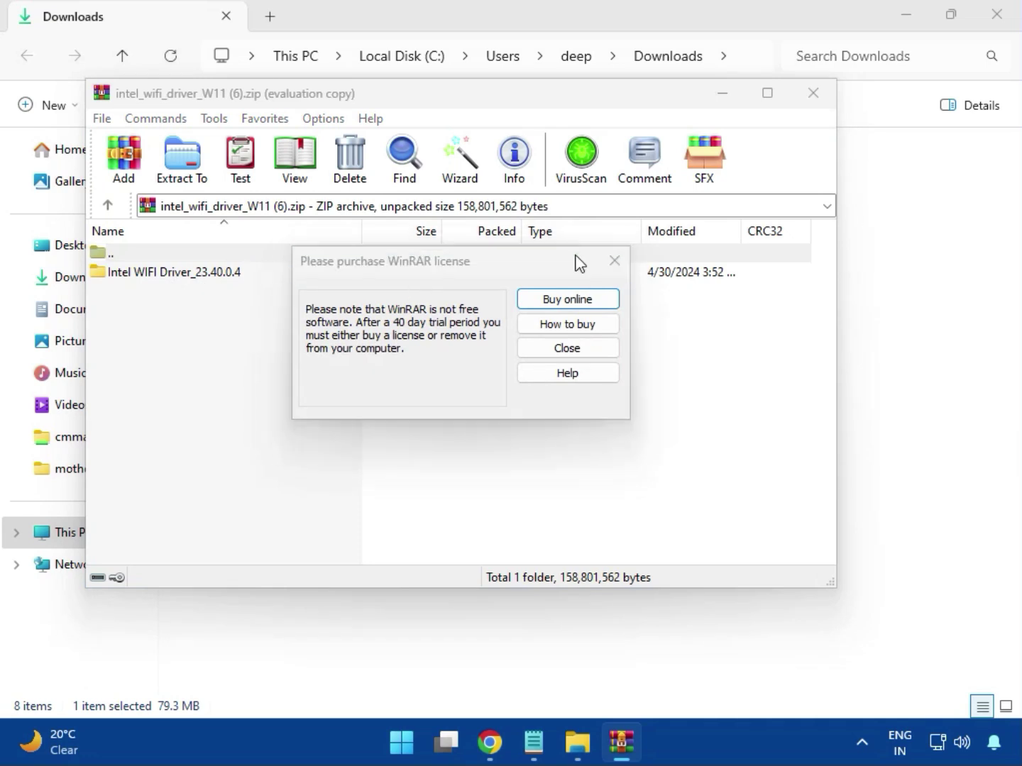
click(609, 264)
double_click(164, 274)
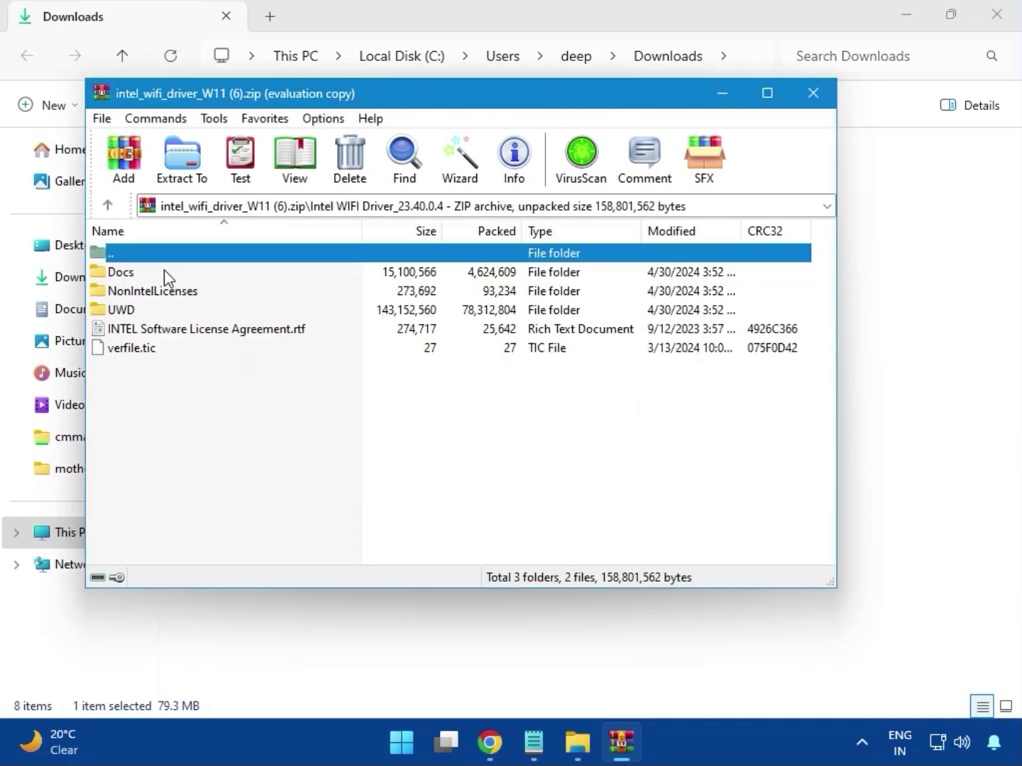
double_click(136, 308)
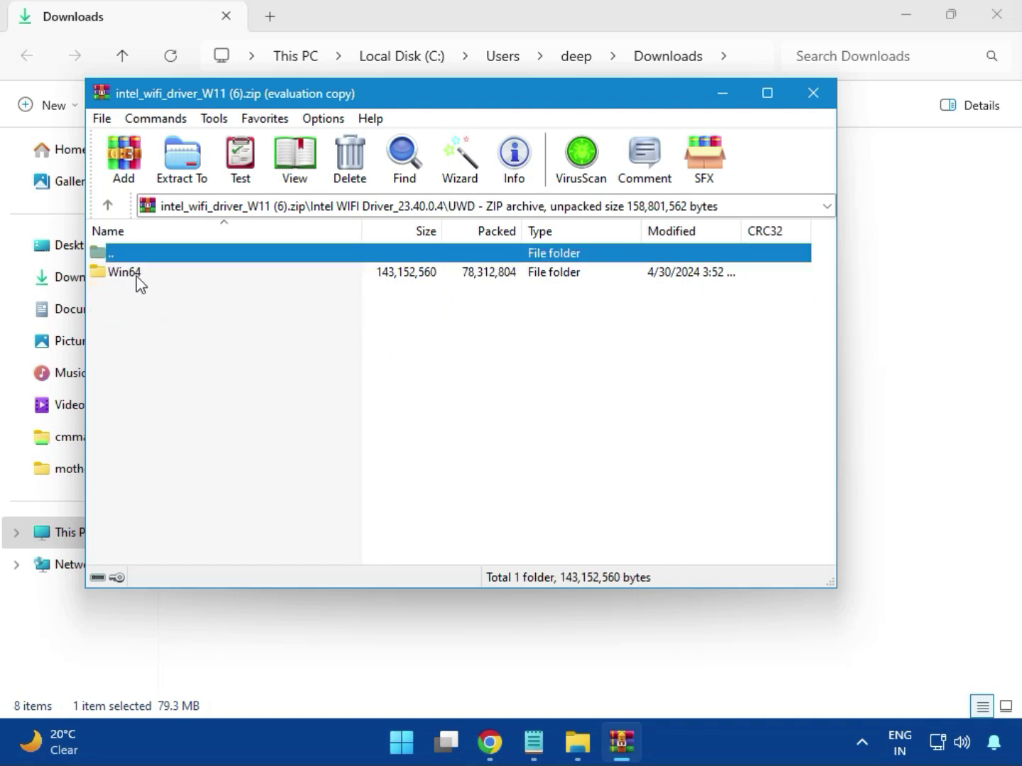
double_click(137, 278)
Look through the files in the Drivers folder of the Wi-Fi driver archive.
double_click(143, 274)
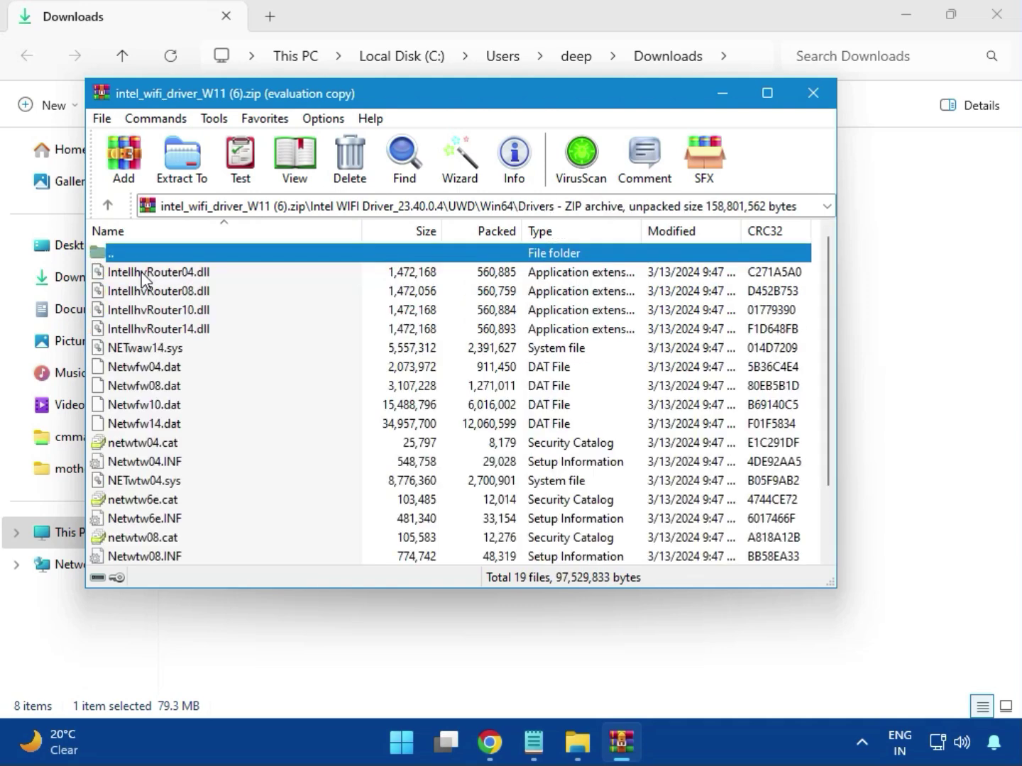
scroll(186, 418, down, 2)
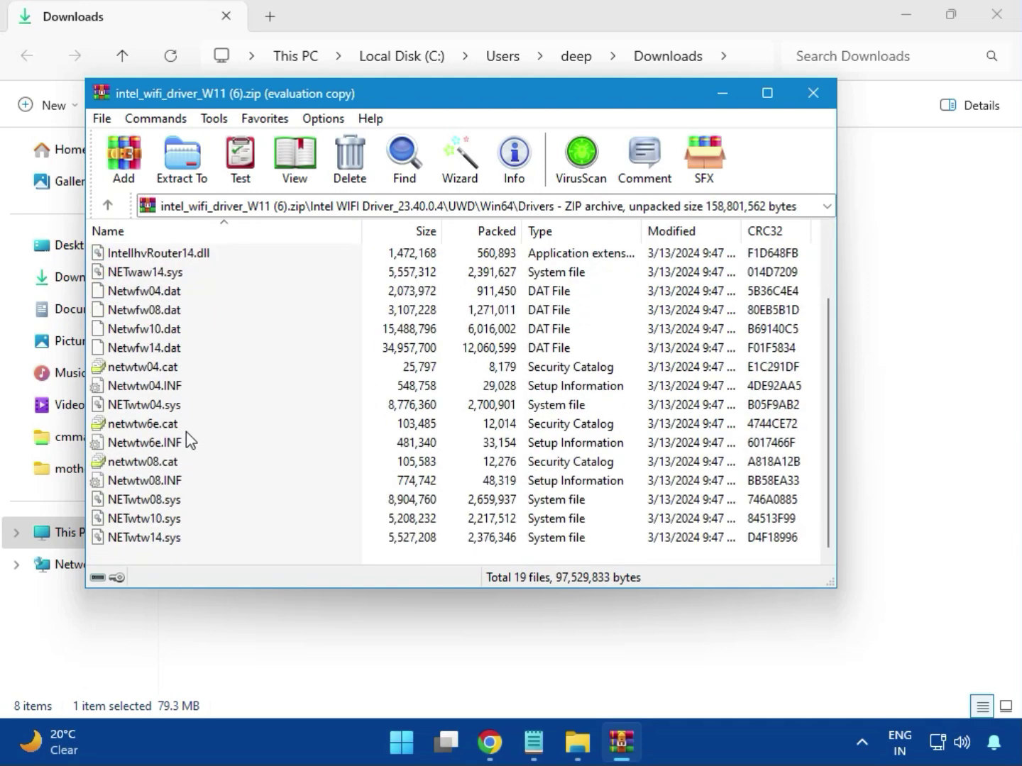
scroll(181, 471, up, 2)
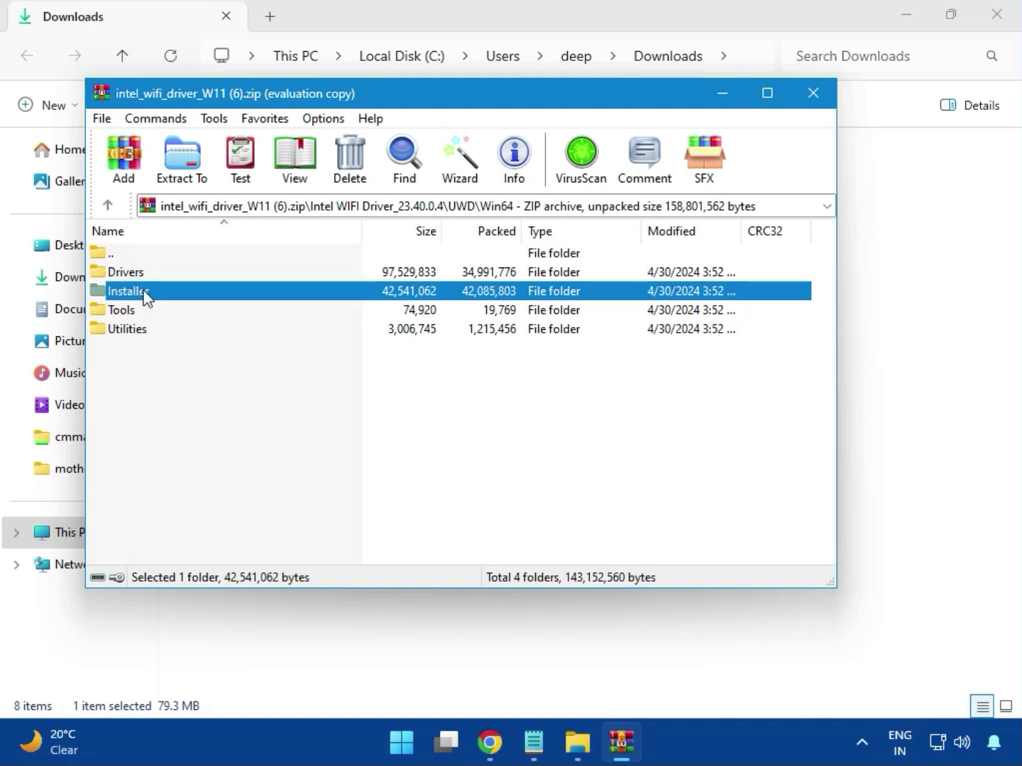
Open the Installer folder within Win64 and launch WirelessSetup.exe.
double_click(146, 294)
click(142, 293)
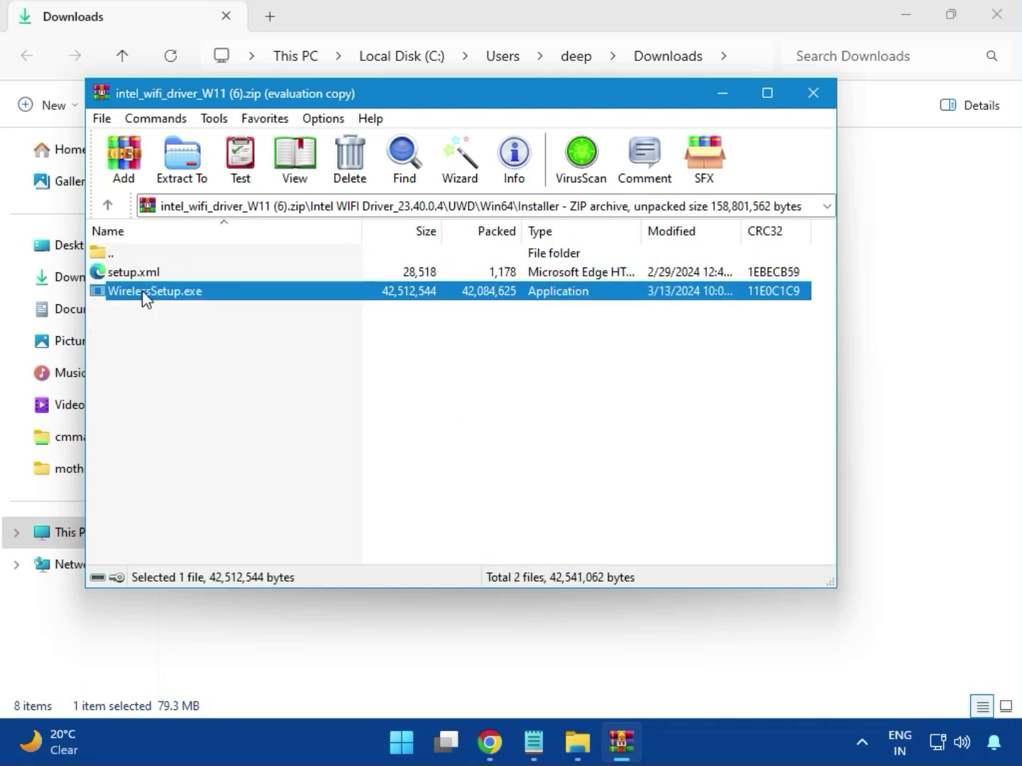
double_click(162, 298)
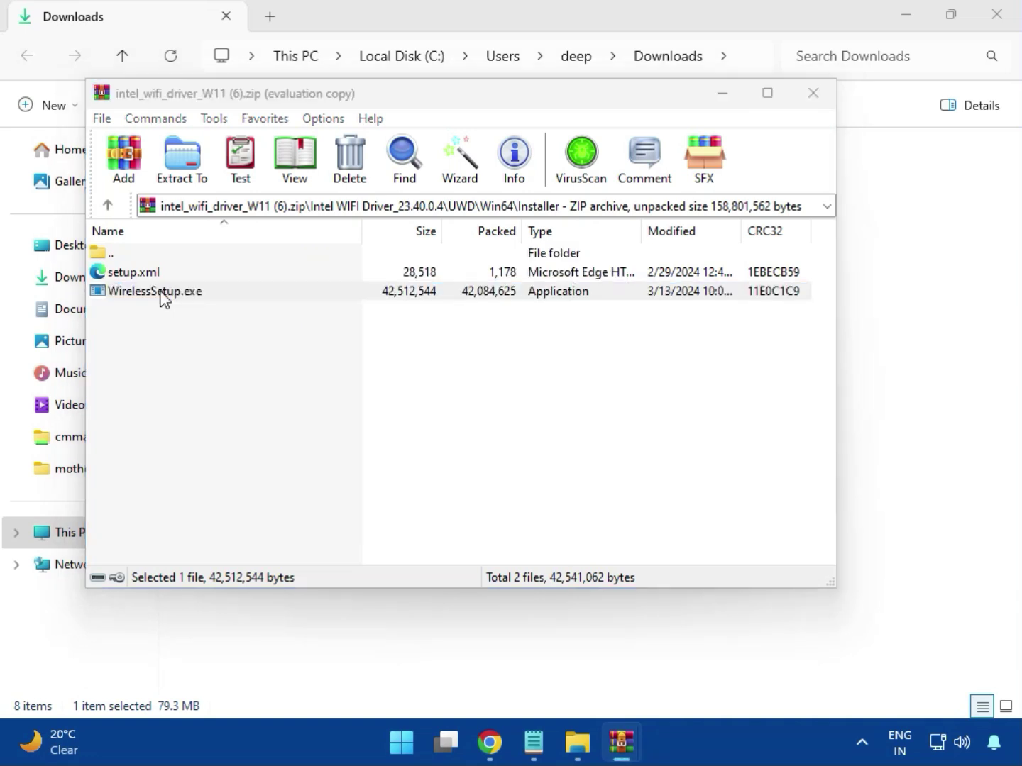
double_click(162, 292)
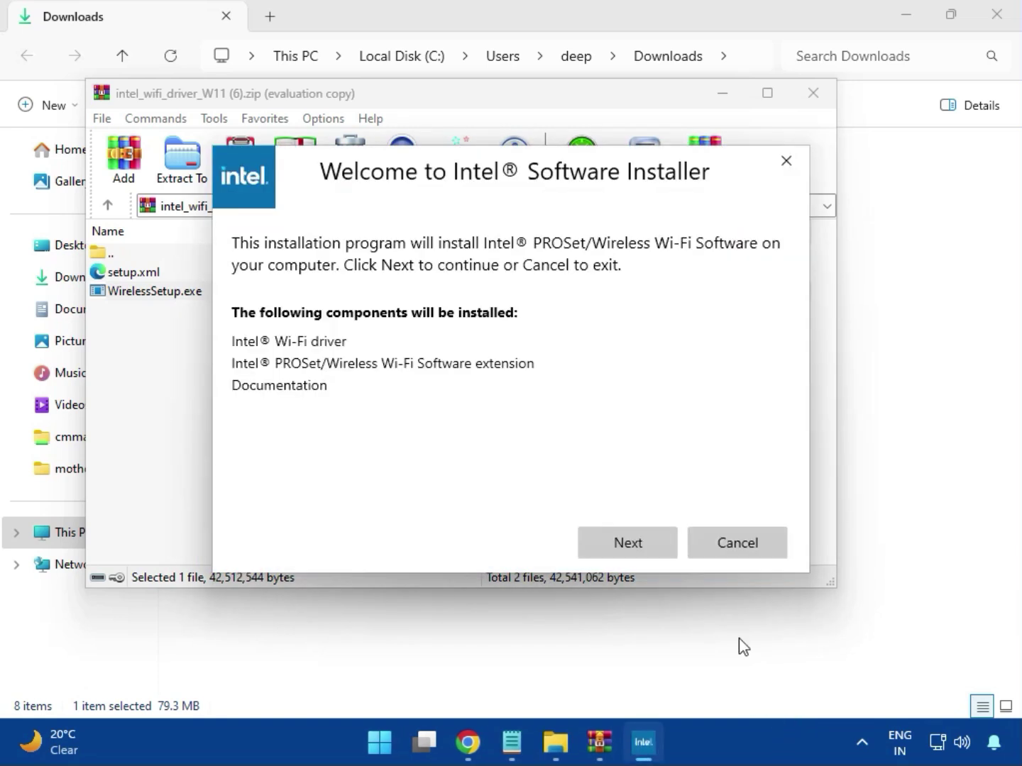
Install the Intel PROSet/Wireless Wi-Fi Software, agreeing to the licence terms and allowing device changes, and close the installer and archive.
click(625, 533)
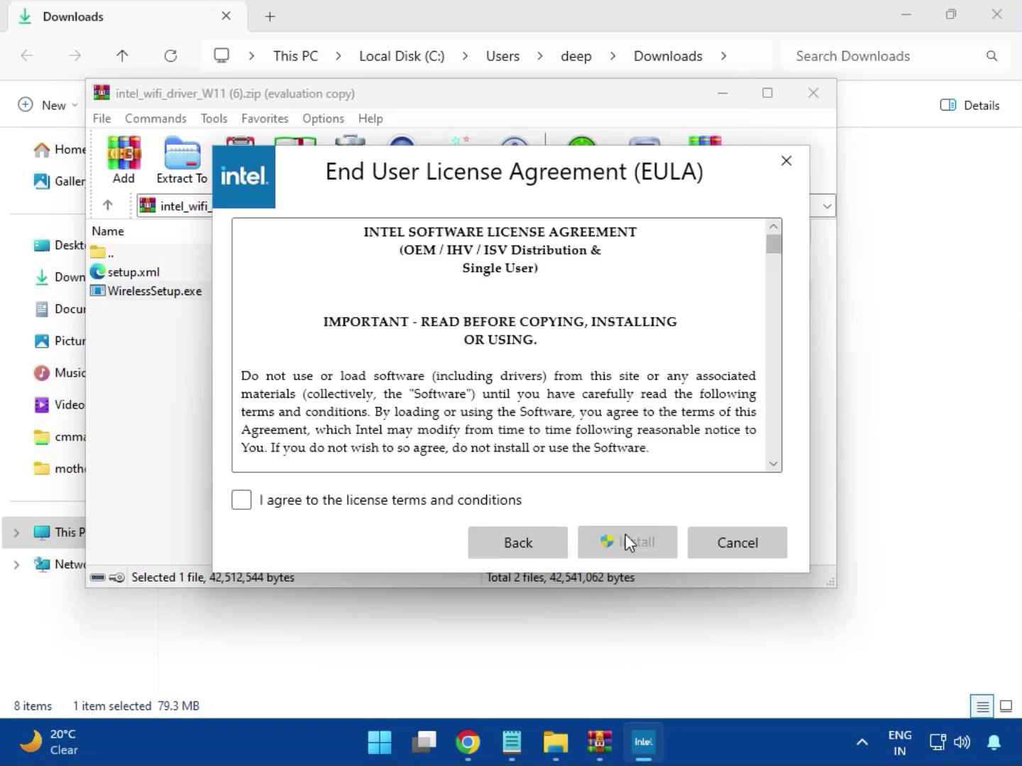
click(447, 502)
click(638, 548)
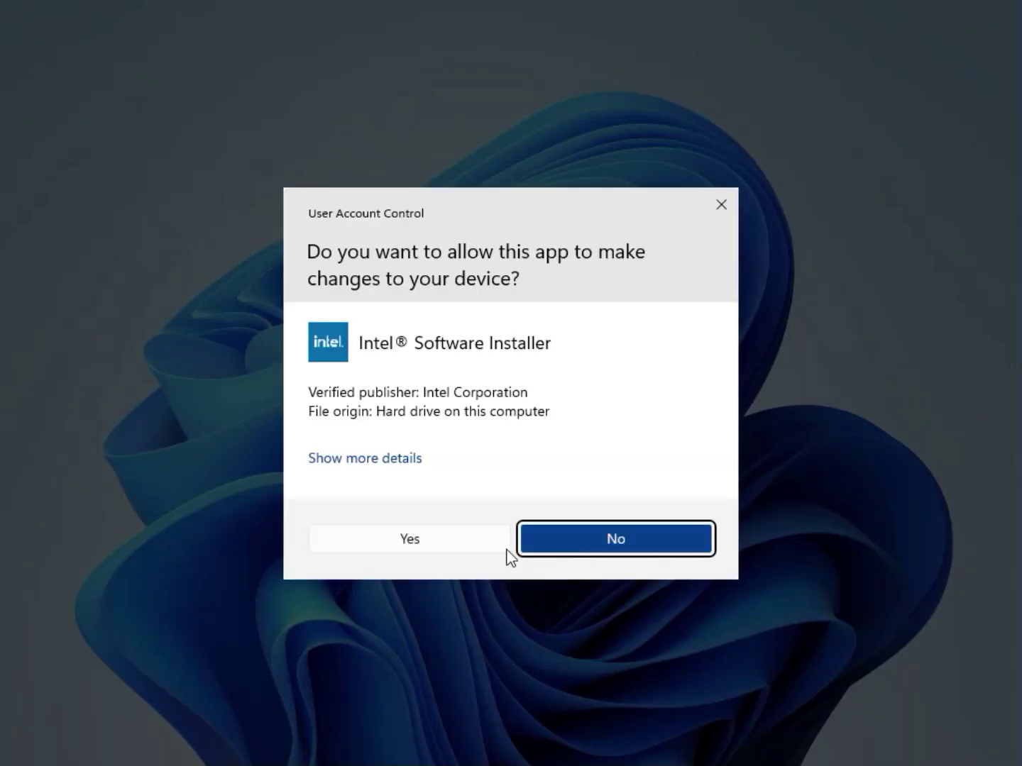
click(489, 546)
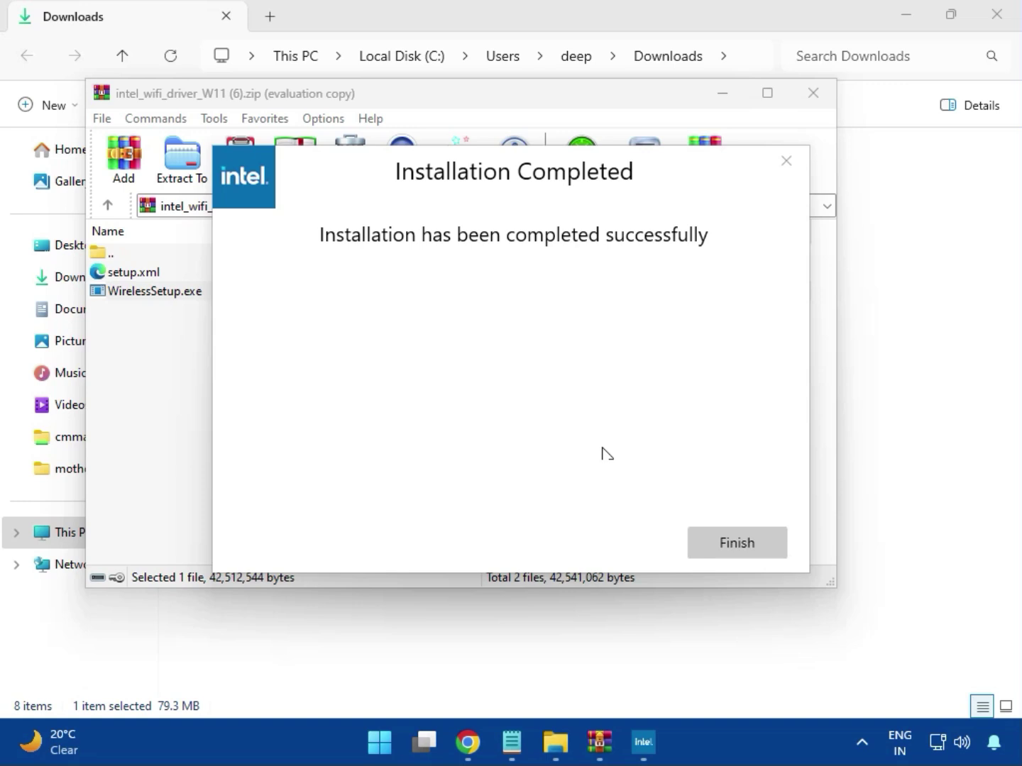
click(732, 539)
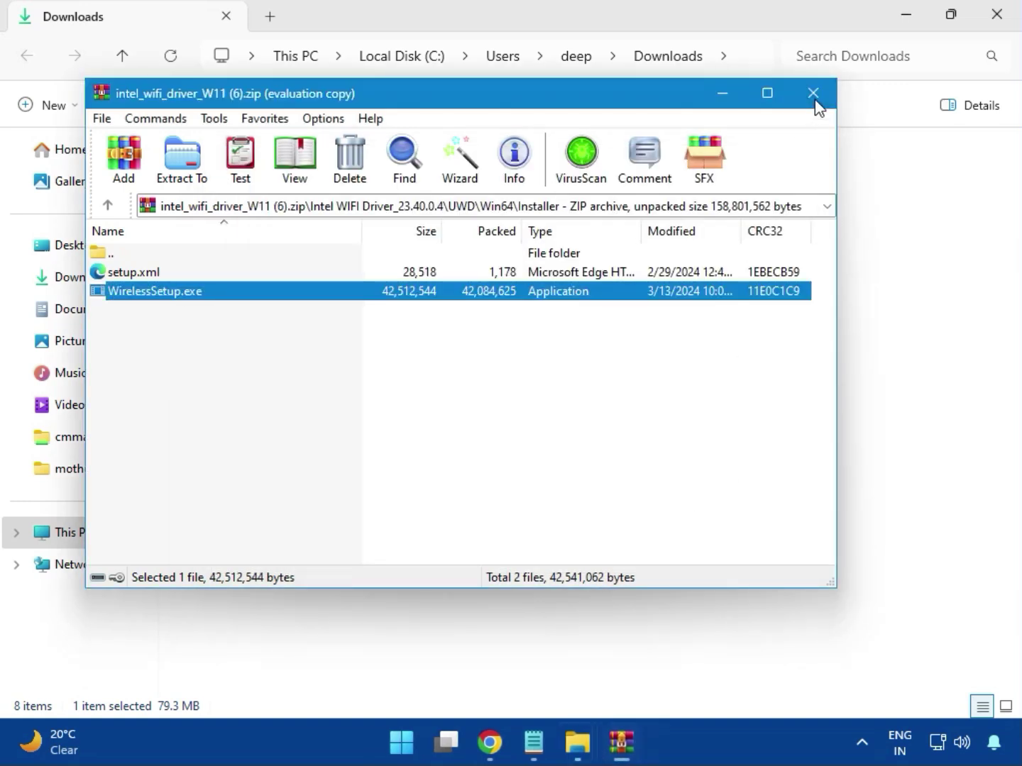
click(815, 99)
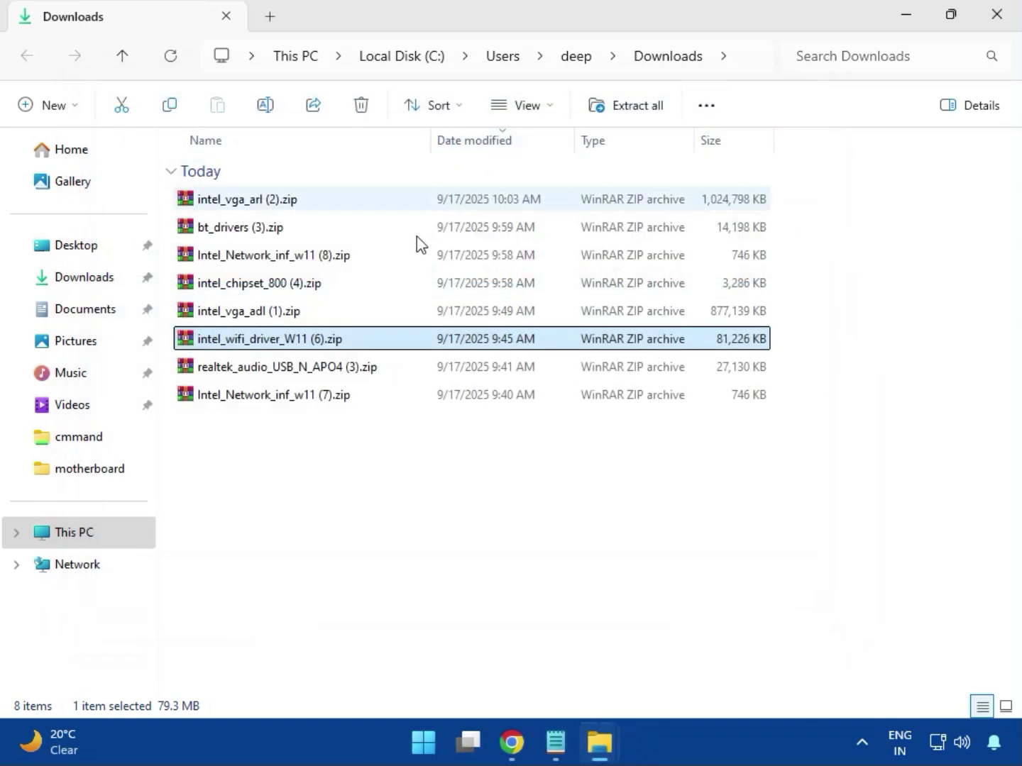
Run MSI_Launcher.exe from realtek_audio_USB_N_APO4 (3).zip, allow the launcher and Realtek setup to change the device, and close the archive.
double_click(307, 376)
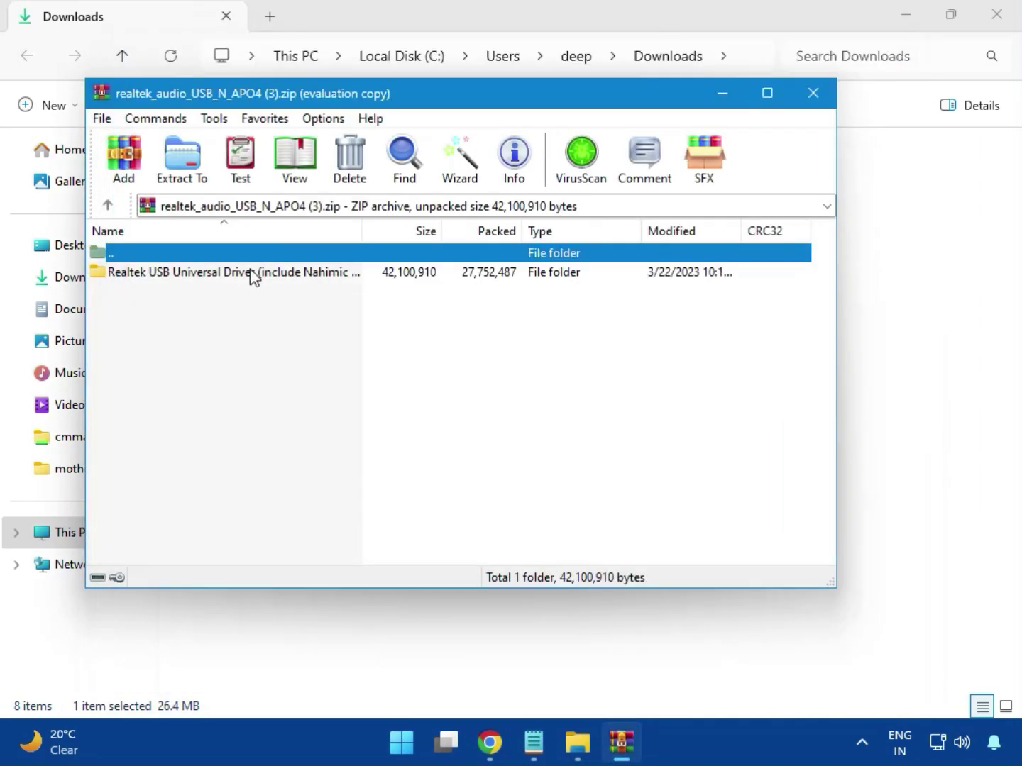
double_click(228, 280)
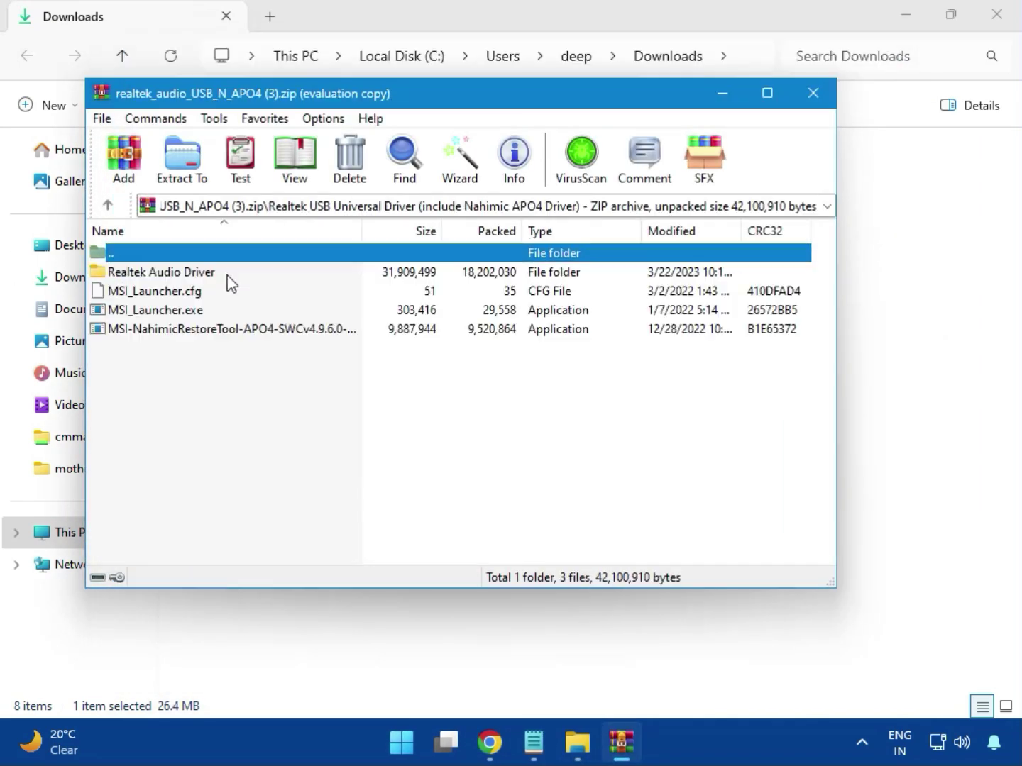
double_click(182, 314)
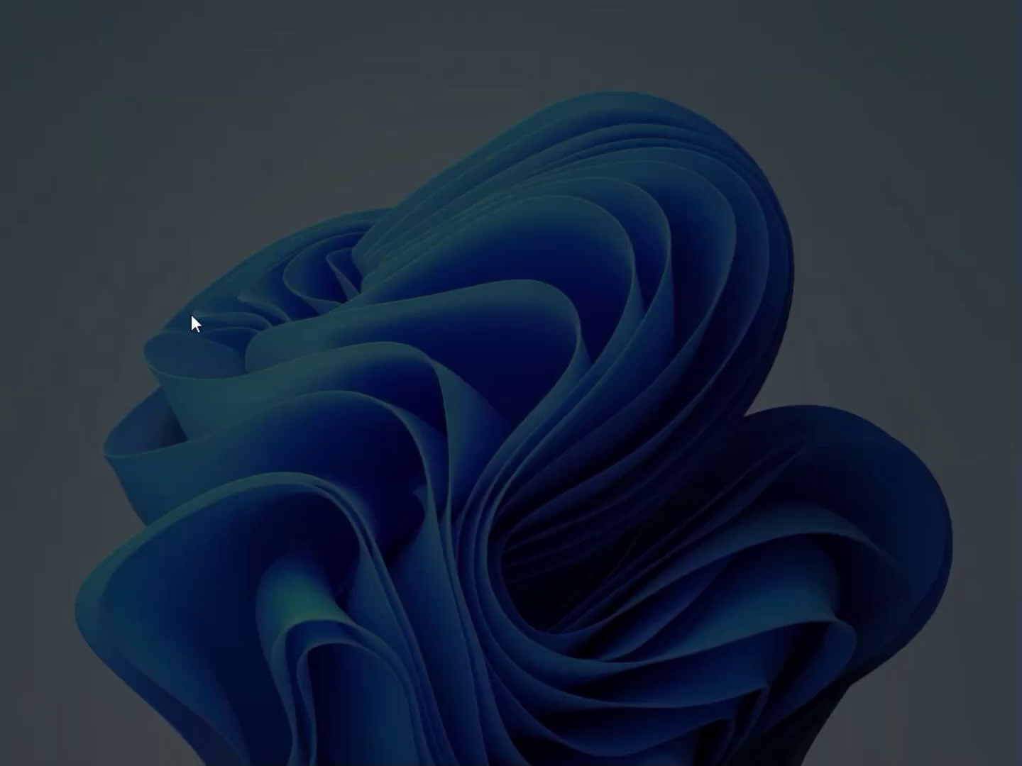
click(409, 540)
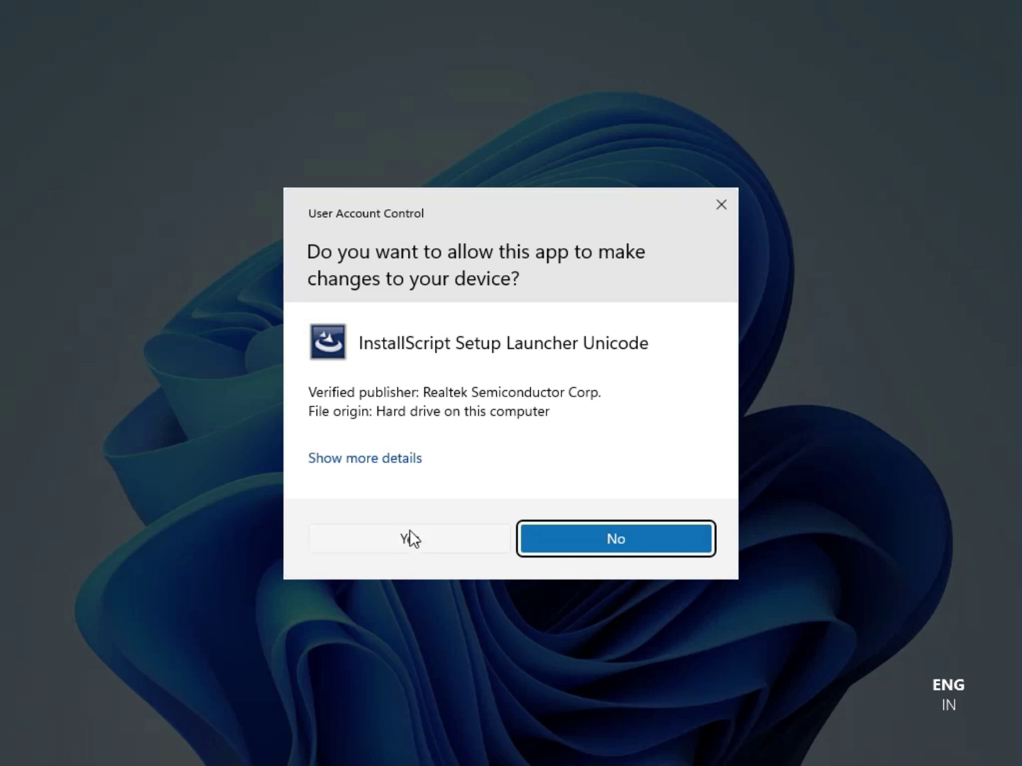
click(410, 533)
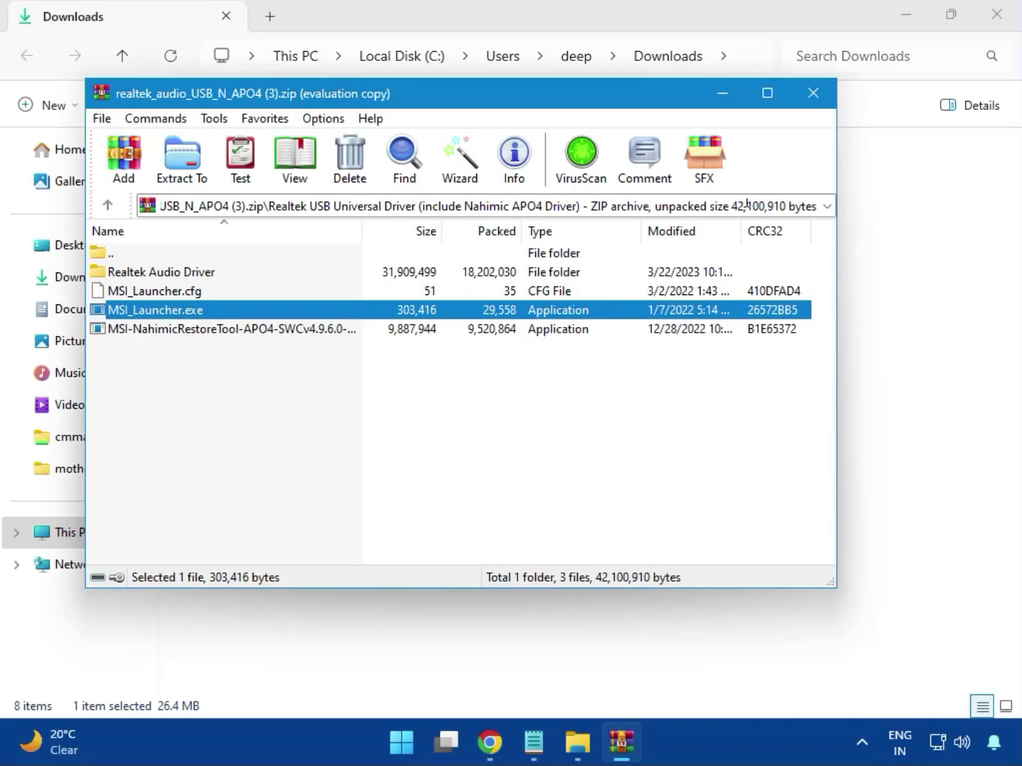
click(814, 102)
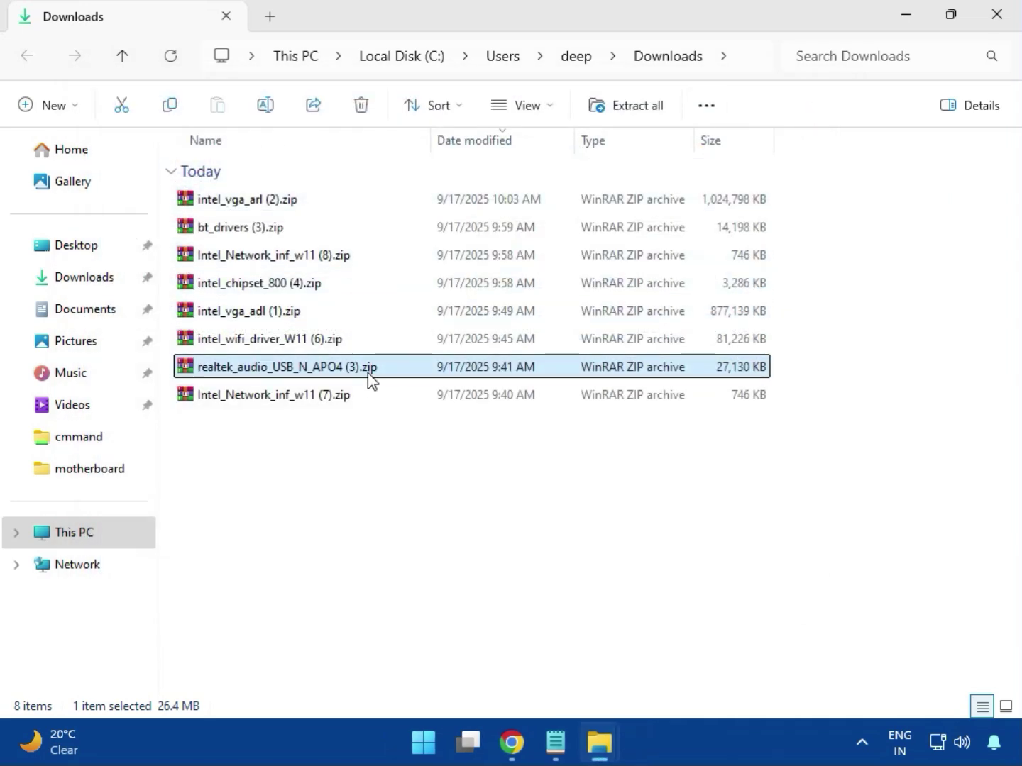
Select Intel_Network_inf_w11 (7).zip and close the Downloads folder window.
click(275, 402)
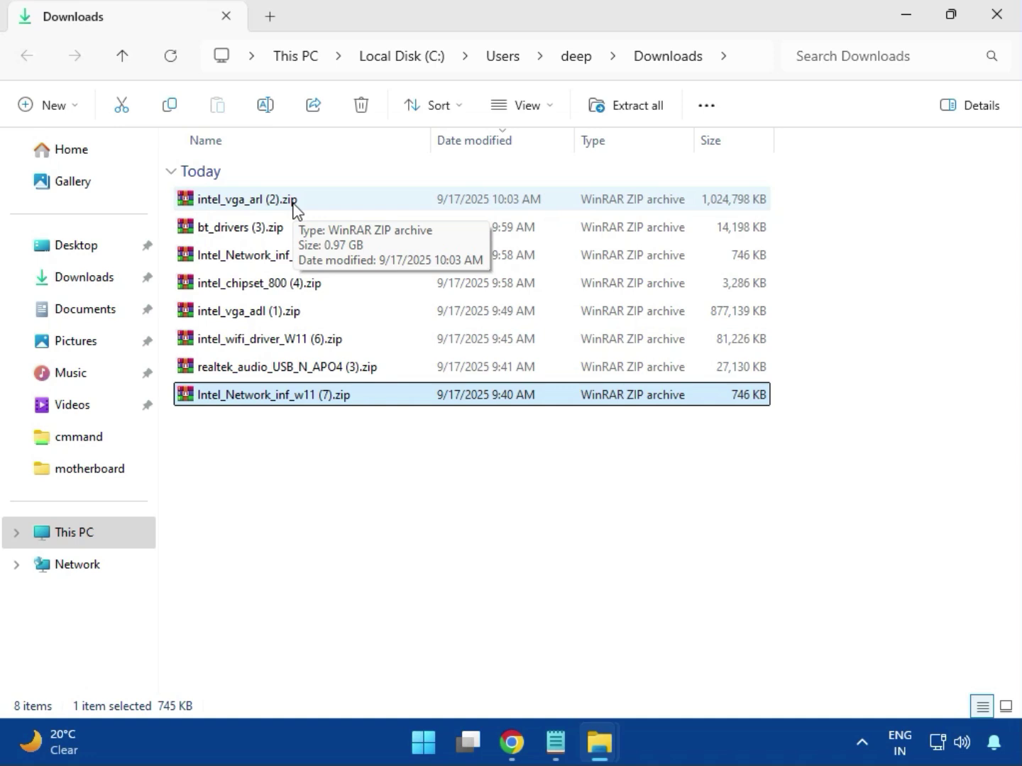
click(994, 29)
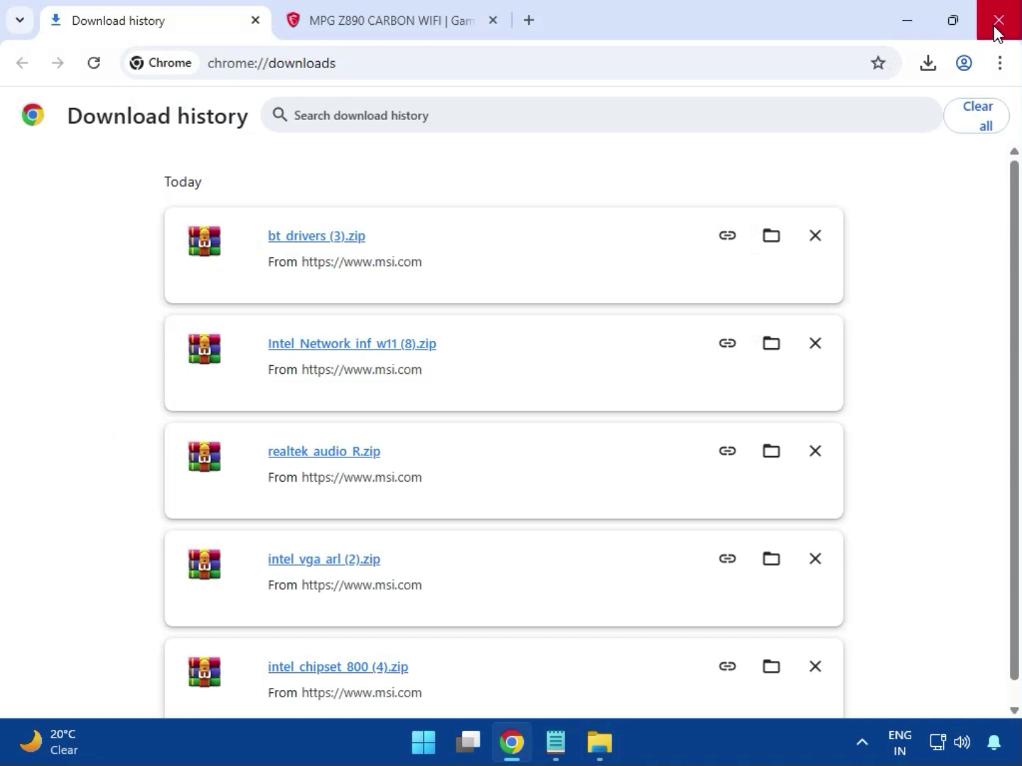